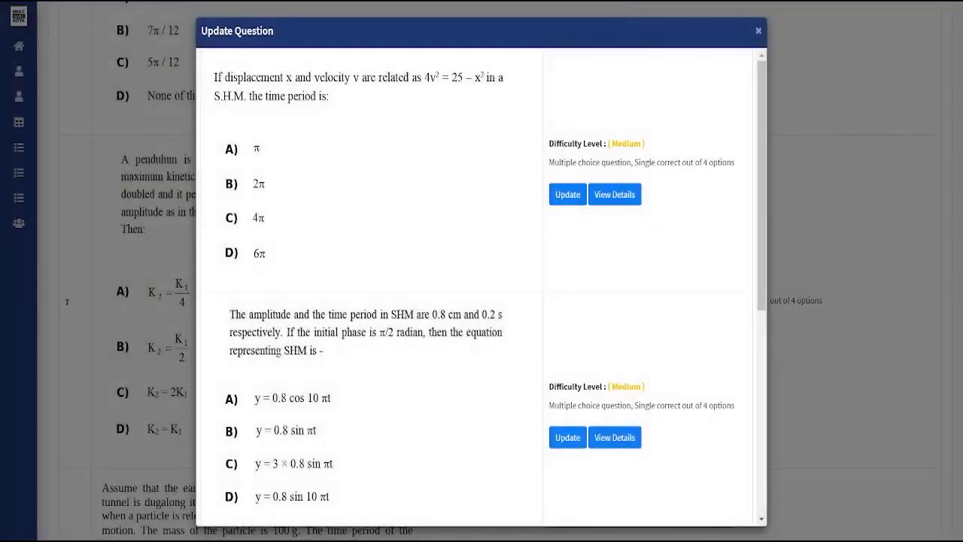
Compare the replacement questions and update the paper's question with the one about two simple pendulums of length ℓ and 4ℓ.
scroll(482, 286, down, 5)
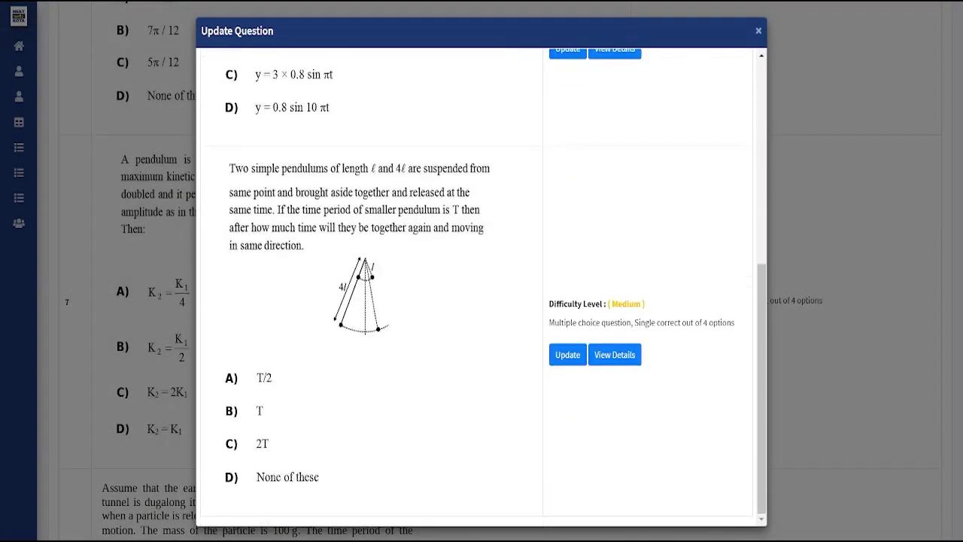
scroll(482, 286, up, 5)
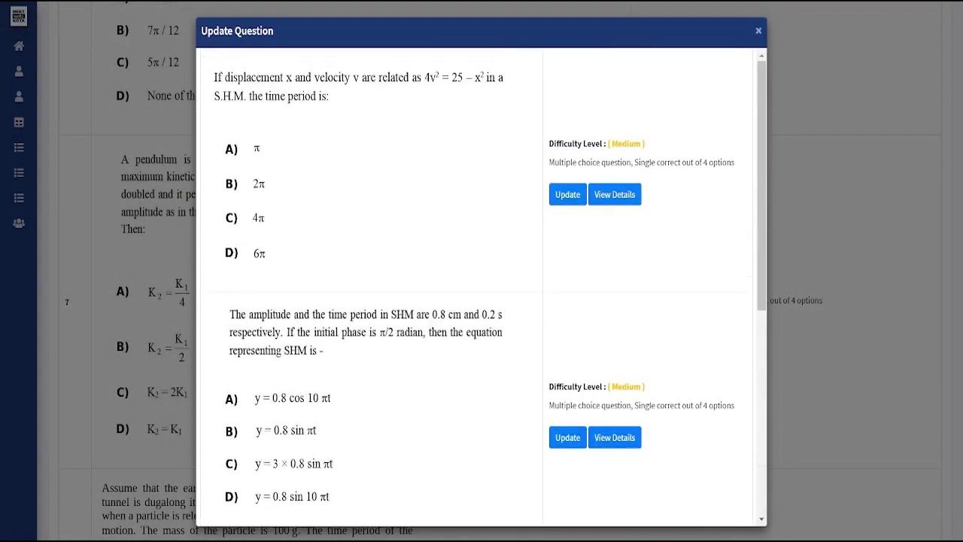
scroll(481, 286, down, 5)
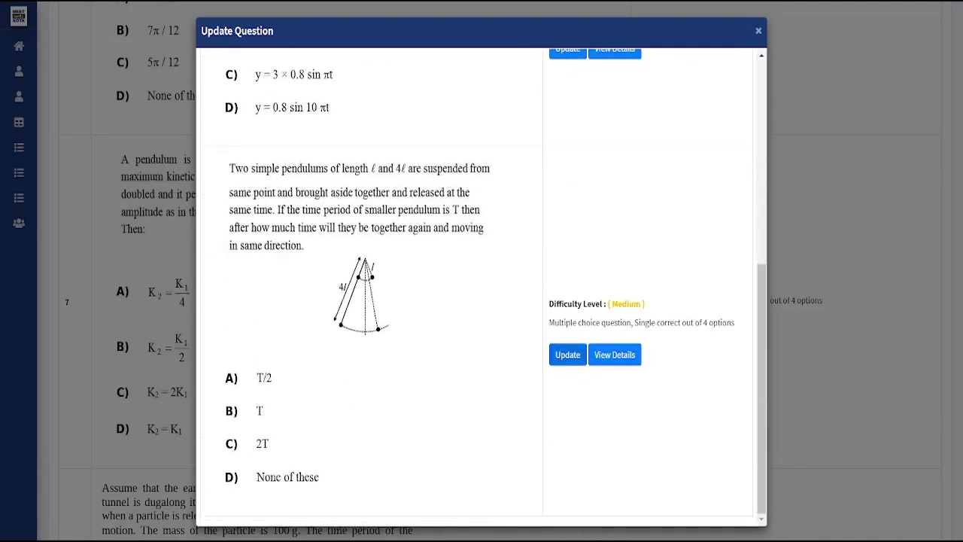
scroll(481, 286, up, 5)
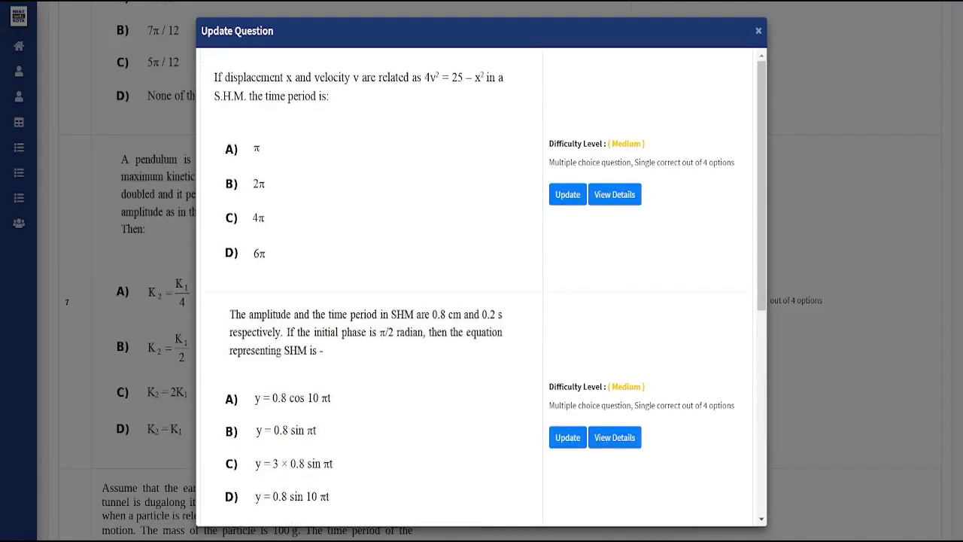
scroll(568, 194, down, 5)
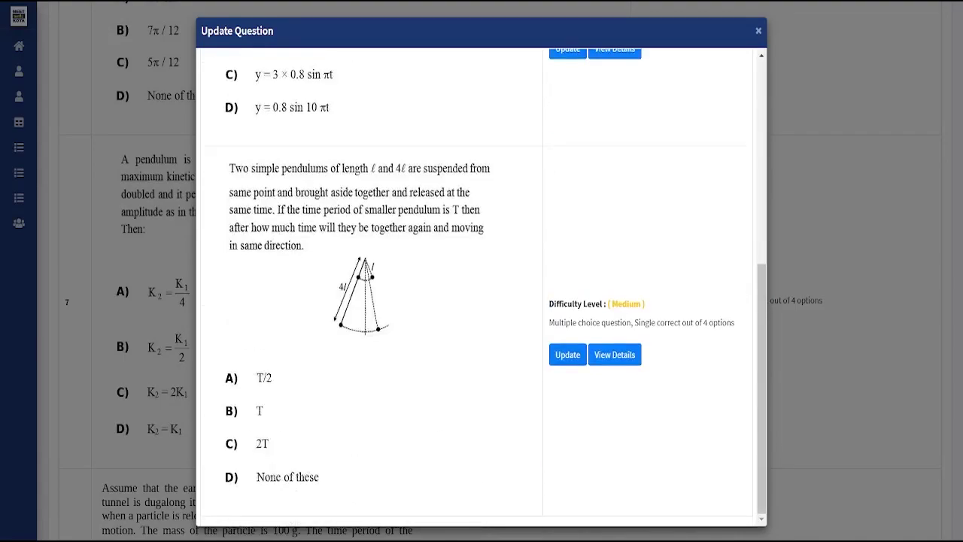
click(568, 354)
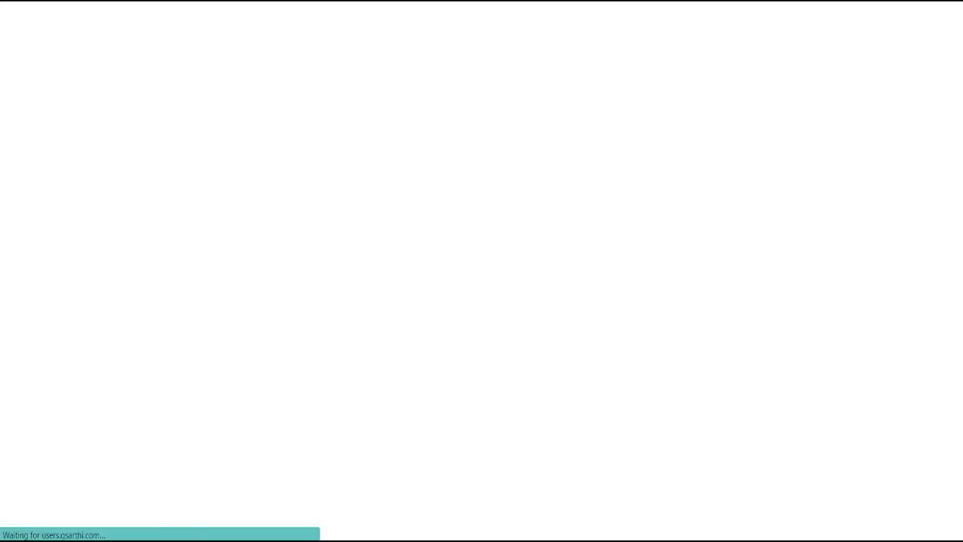
Set the maximum numeric-answer questions allowed to 5 for Physics, Chemistry and Mathematics.
scroll(495, 271, up, 6)
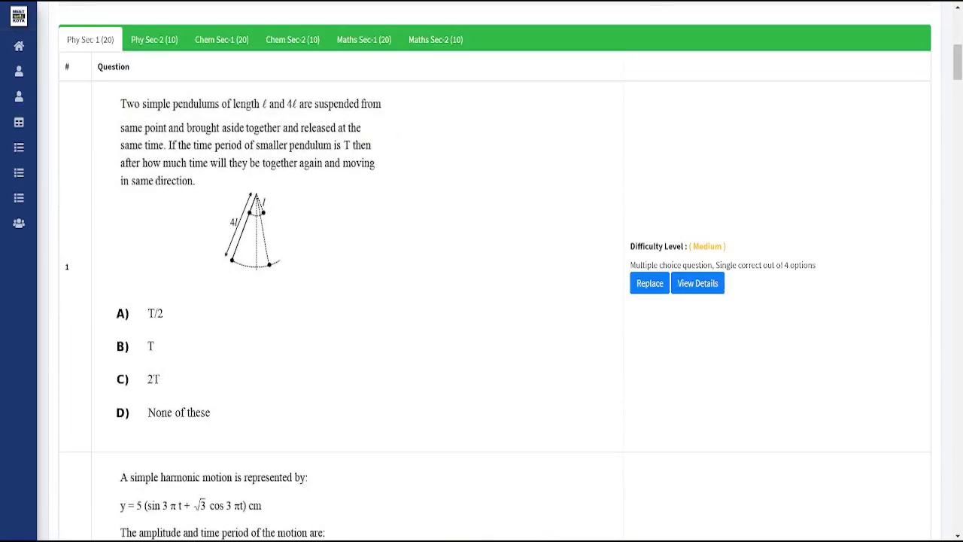
scroll(495, 271, down, 18)
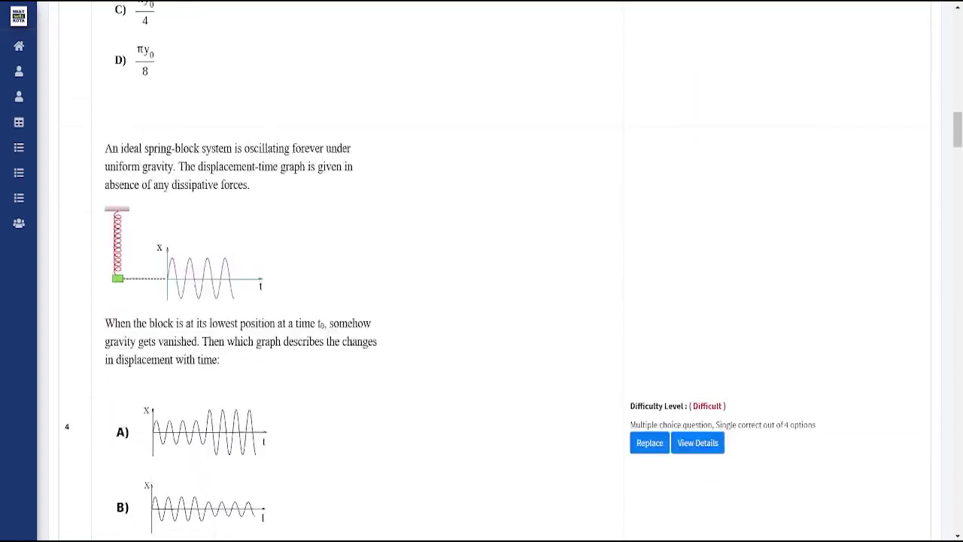
scroll(495, 271, up, 20)
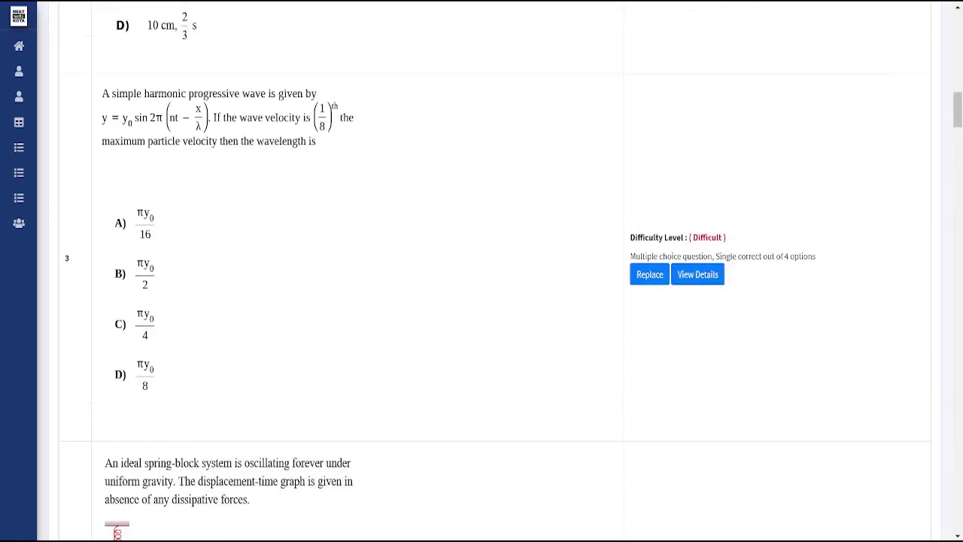
scroll(495, 271, down, 3)
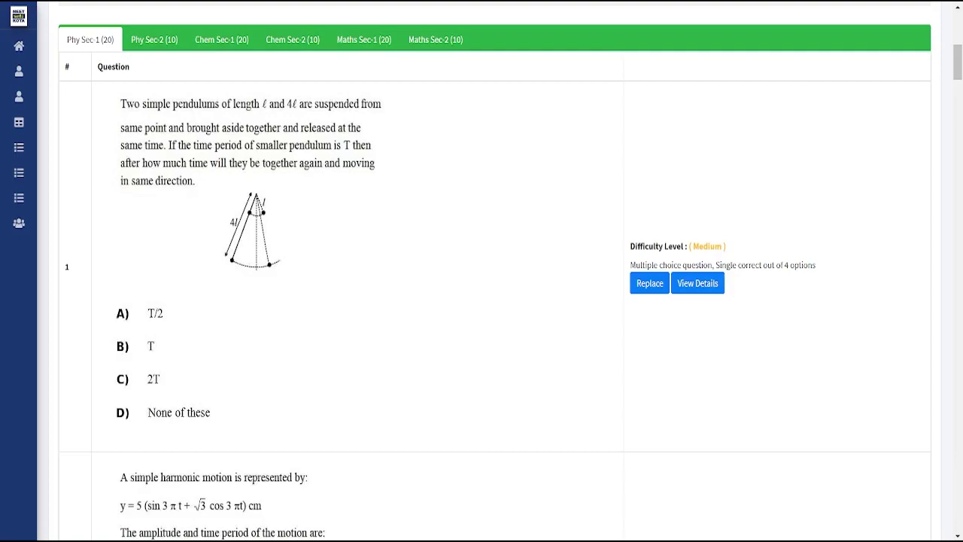
scroll(495, 270, up, 3)
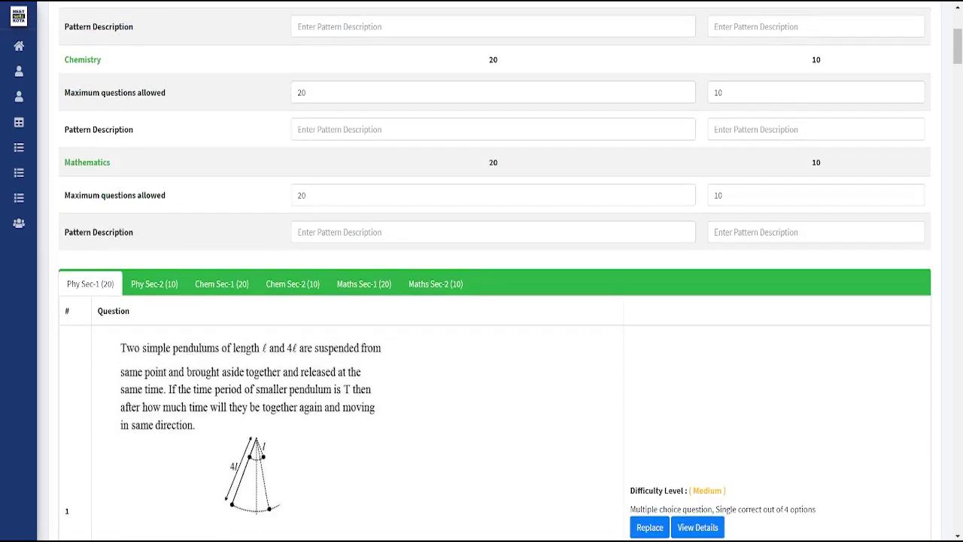
scroll(154, 283, up, 3)
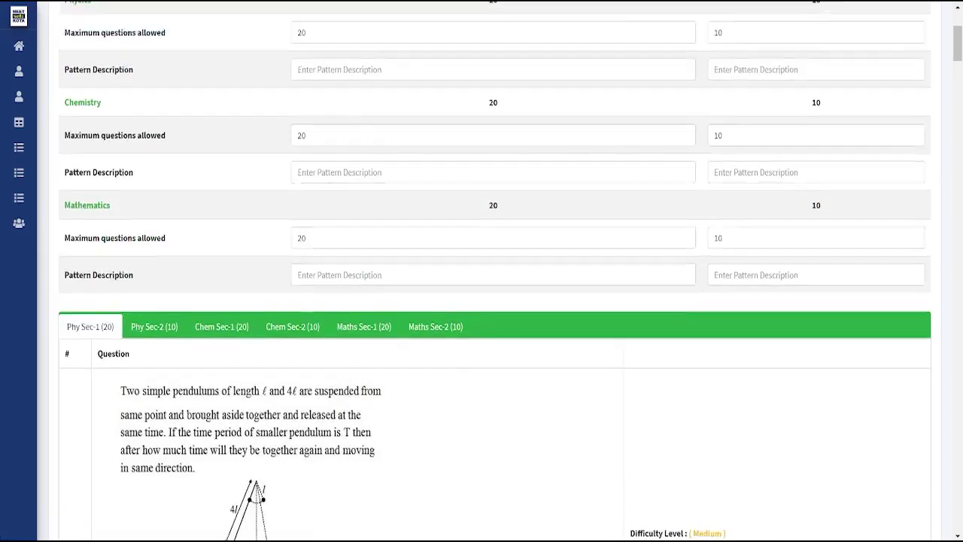
double_click(718, 235)
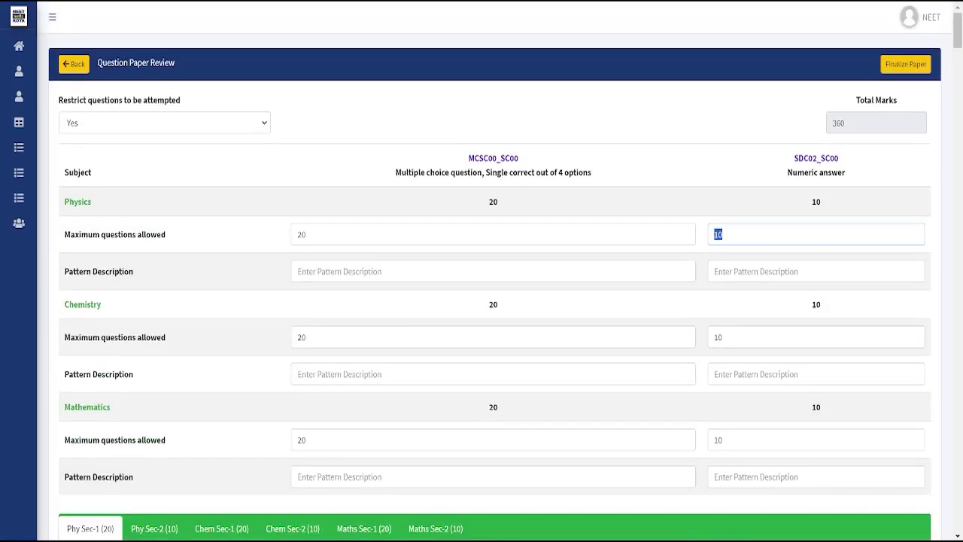
text(5)
double_click(718, 337)
text(5)
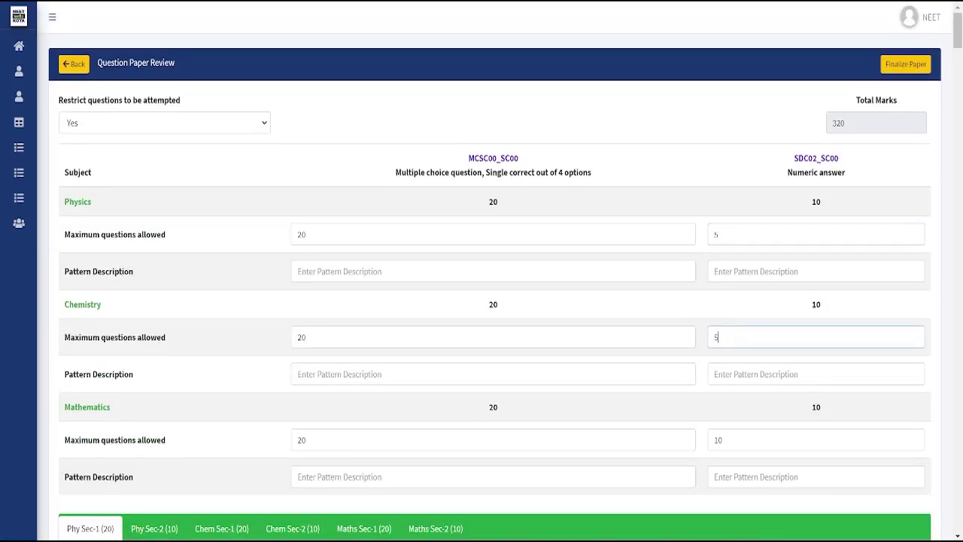
double_click(717, 439)
text(5)
Finalize the question paper and set Shuffle Questions to Yes for Test 0001 Demo.
scroll(481, 301, down, 6)
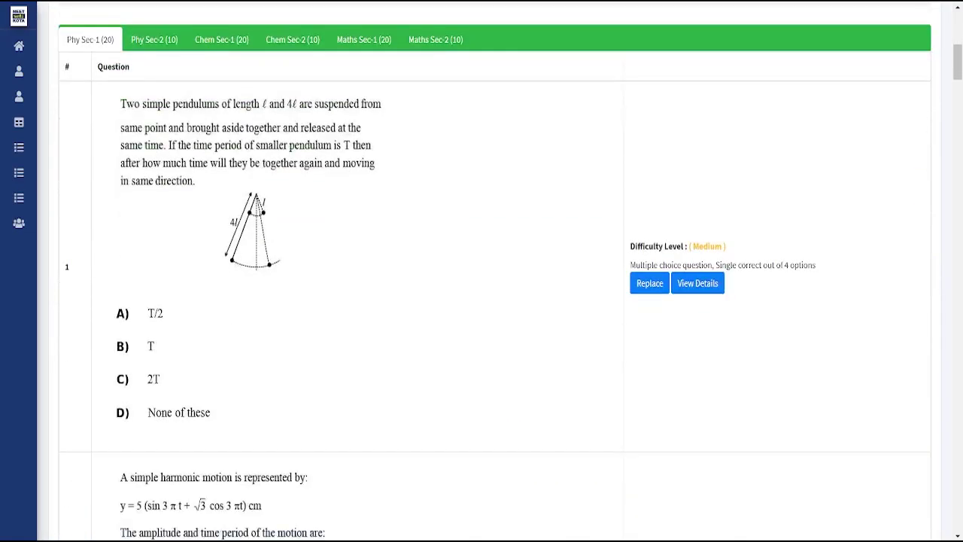
scroll(482, 301, up, 6)
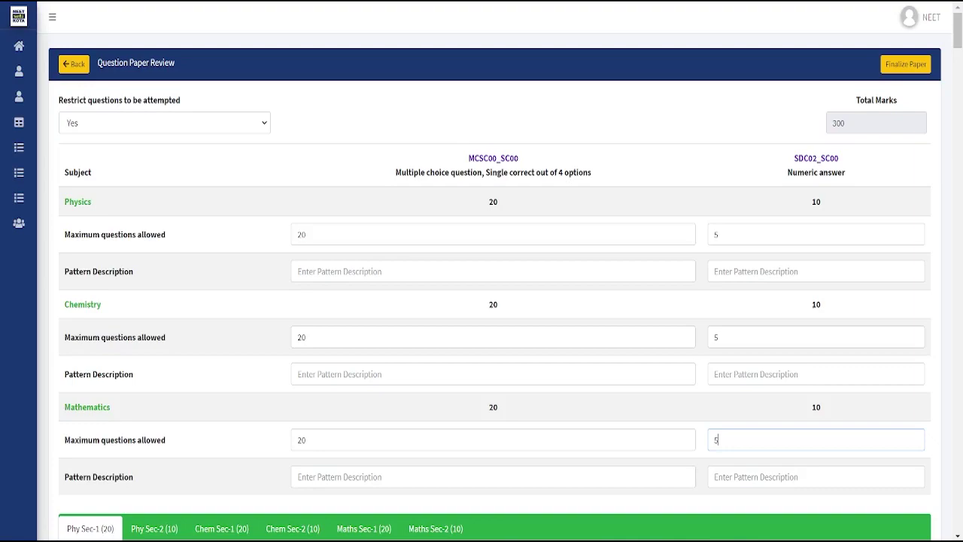
scroll(481, 301, down, 3)
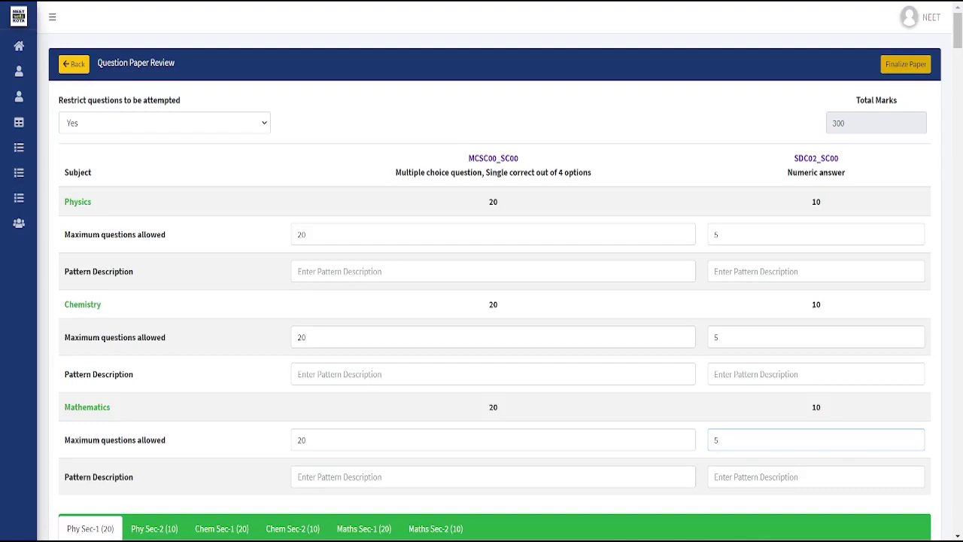
click(906, 64)
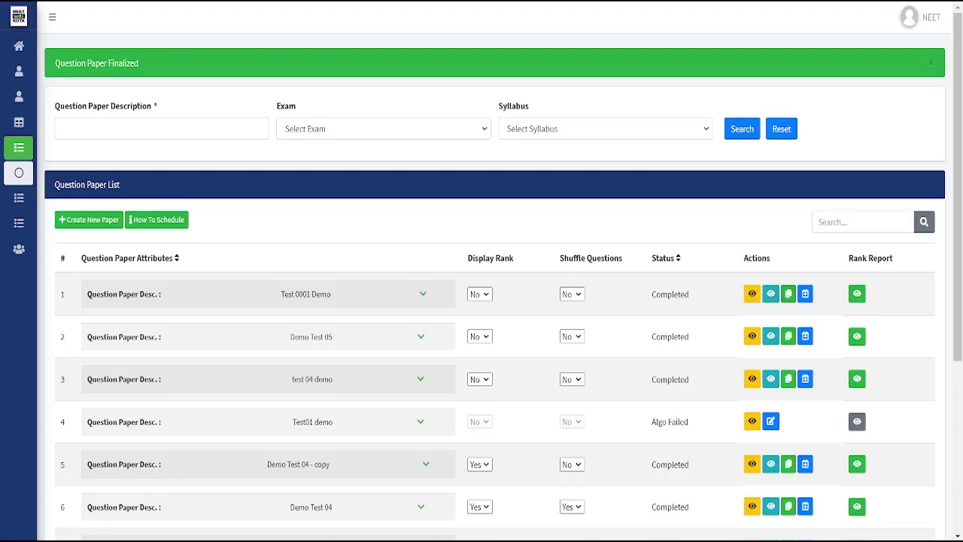
click(571, 294)
click(570, 318)
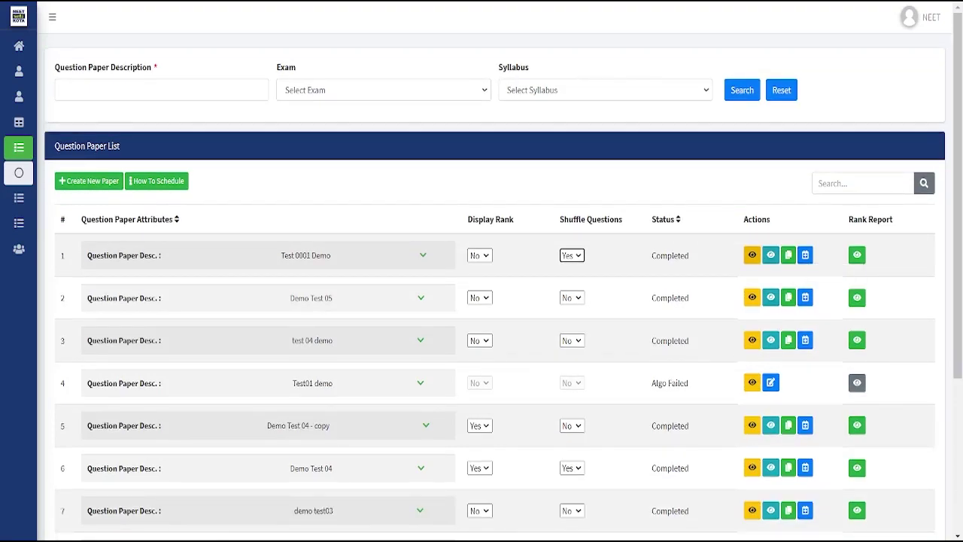
Review the Physics Section 1 questions of Test 0001 Demo and return to the question paper list.
click(771, 255)
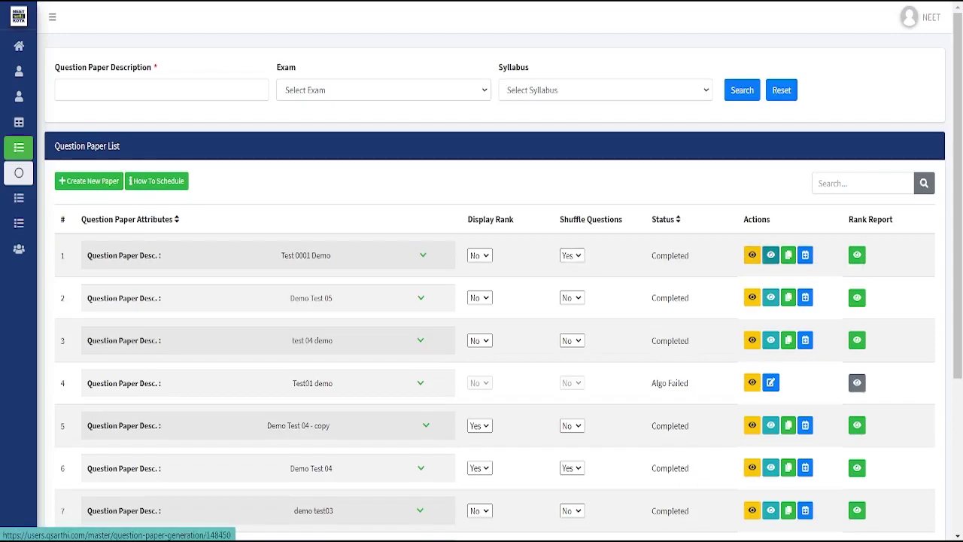
scroll(499, 271, down, 20)
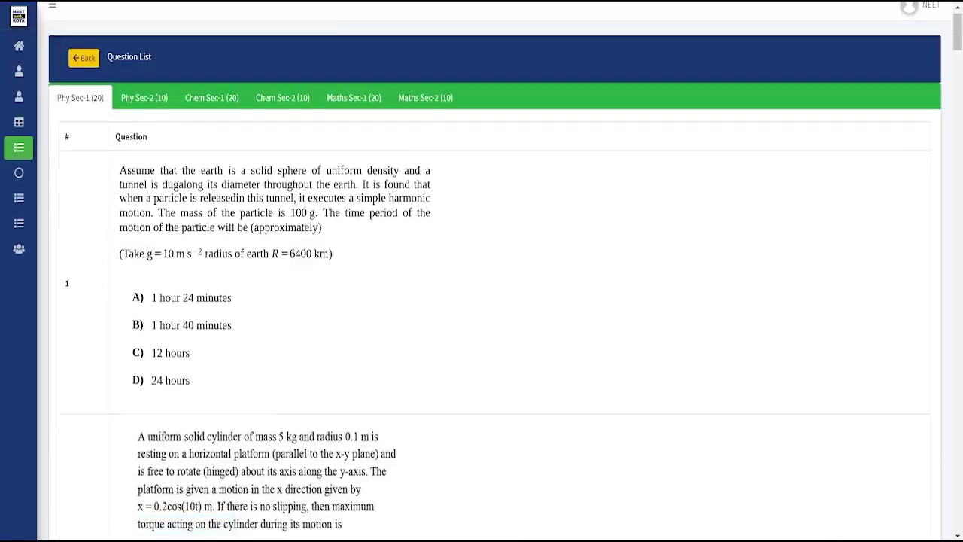
scroll(500, 271, down, 15)
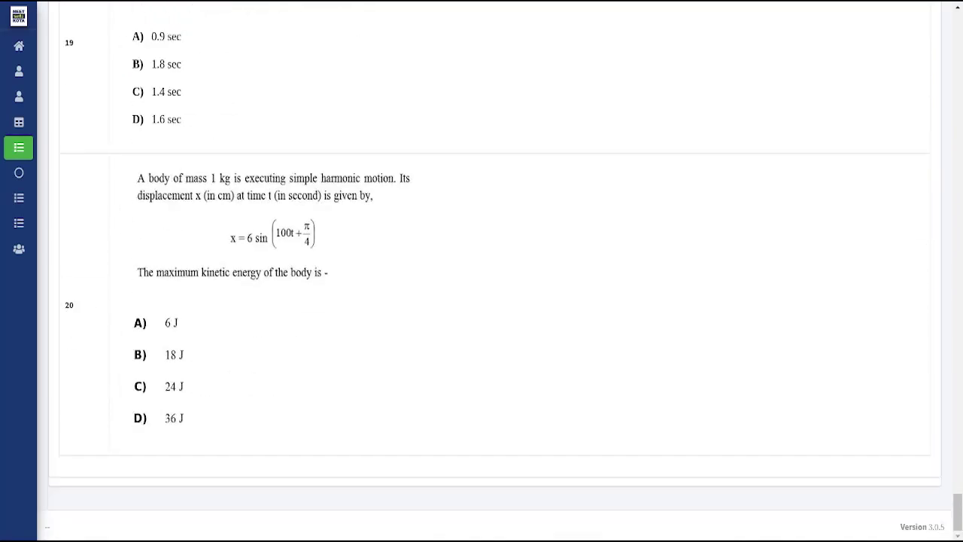
scroll(499, 271, up, 20)
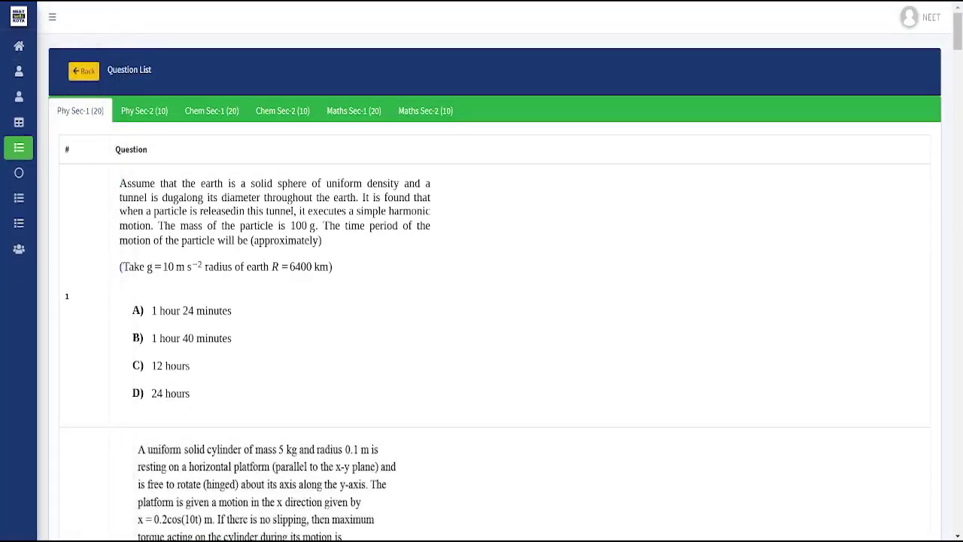
click(19, 173)
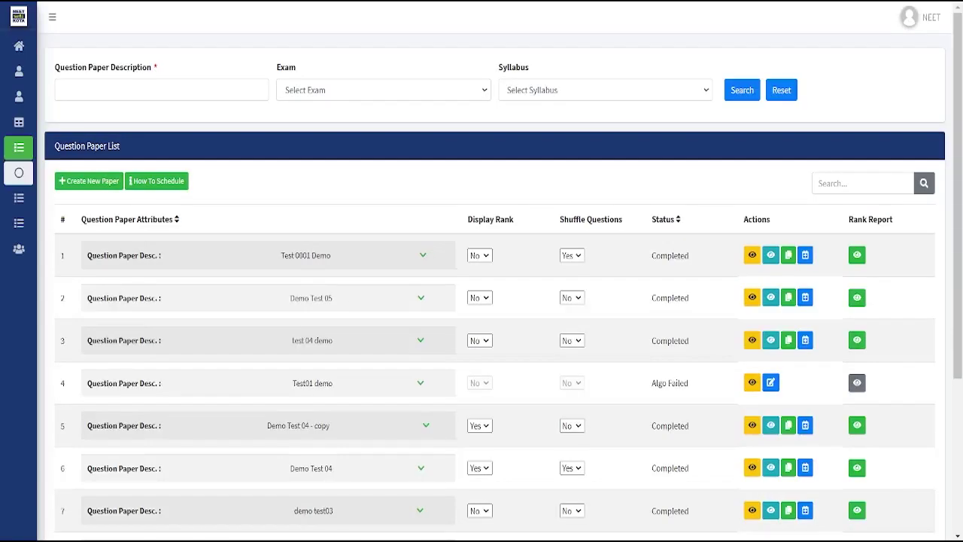
Start scheduling the Test 0001 Demo paper and name the scheduled test "Test 0001 Demo".
click(805, 256)
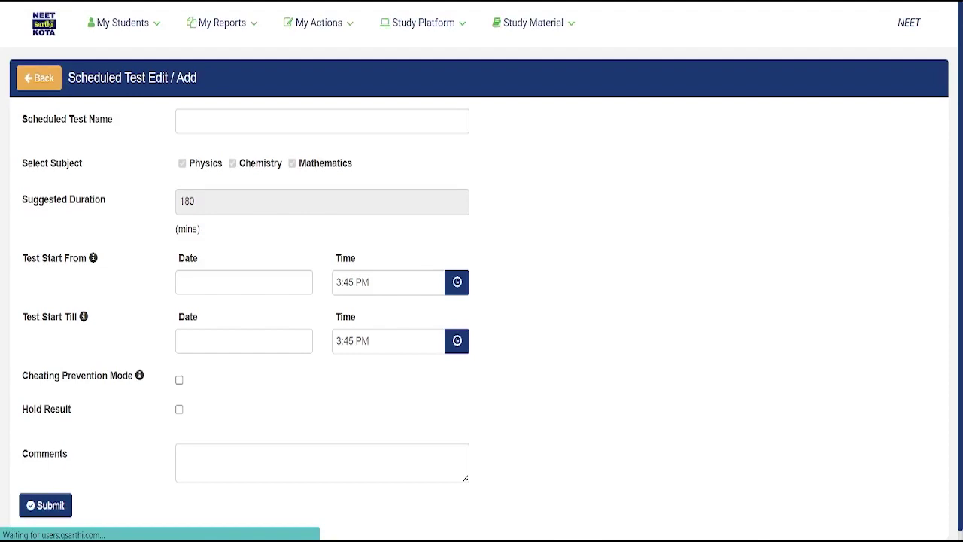
click(301, 121)
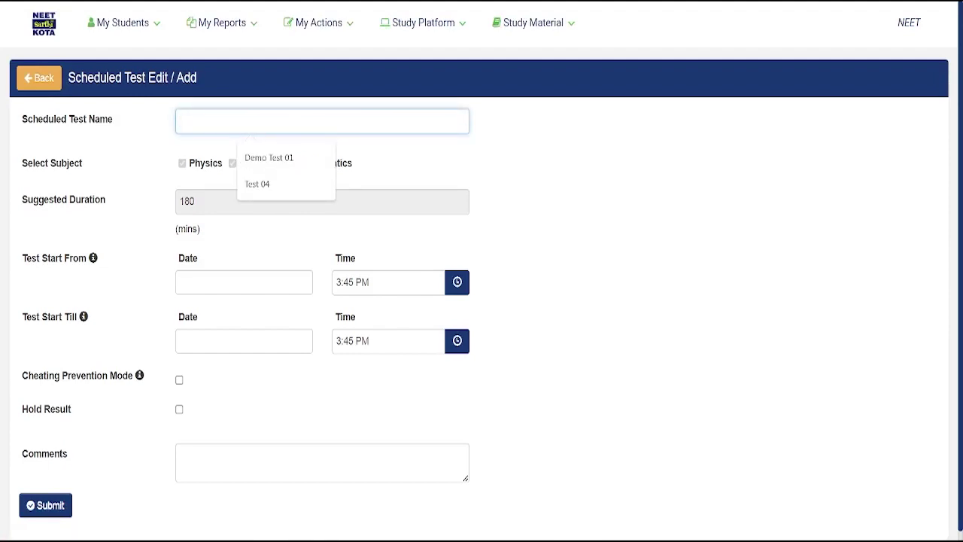
text(Teestr)
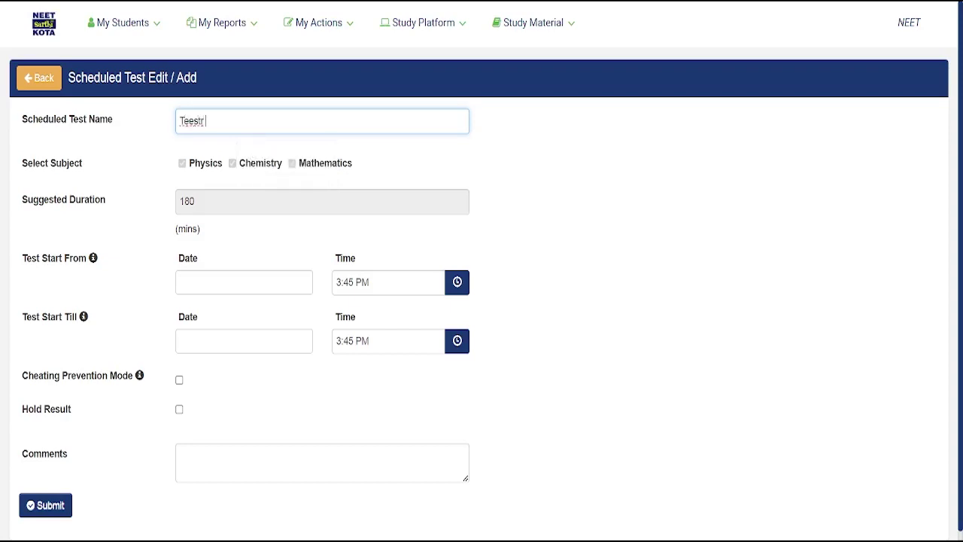
key(BackSpace)
key(BackSpace)
key(BackSpace)
key(BackSpace)
text(st)
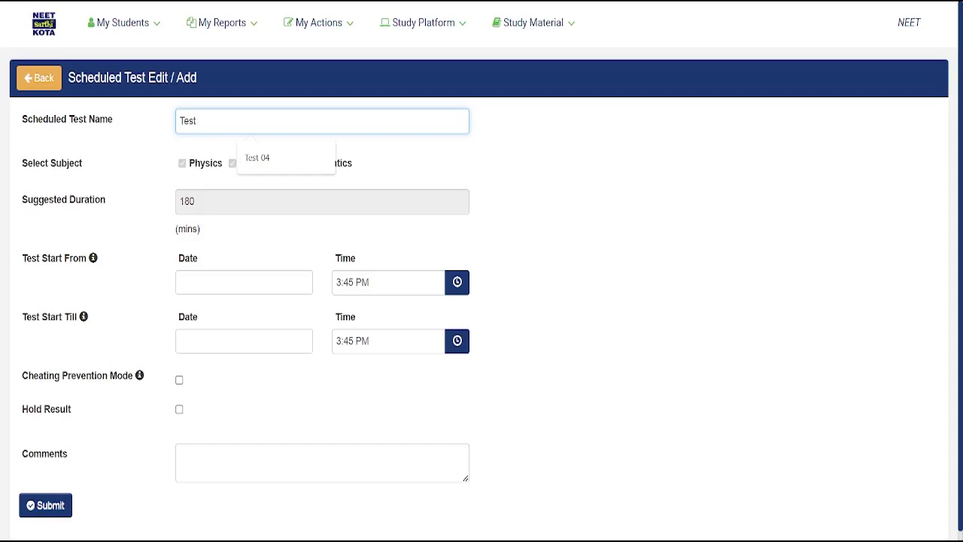
text( 0001 Demo)
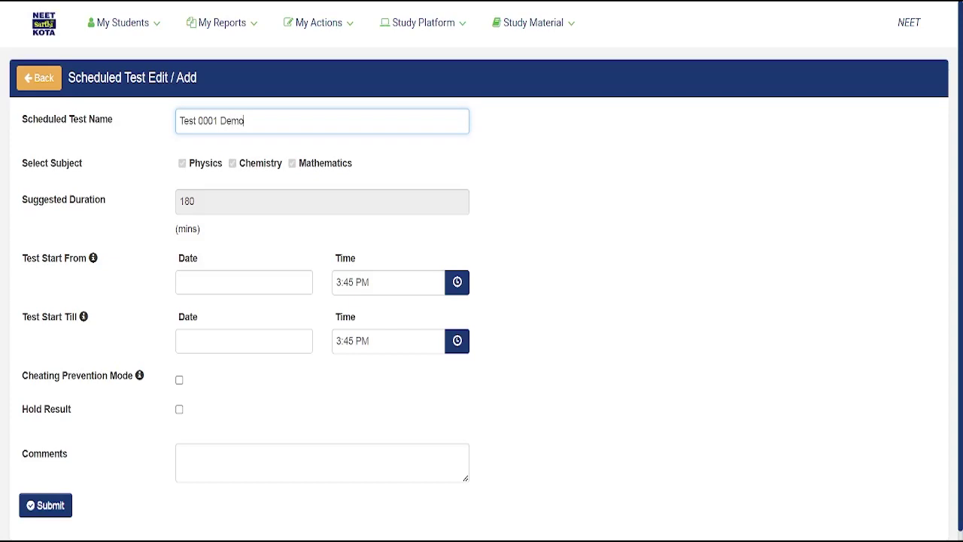
Set Test Start From to 19/Sep/2023 at 3:40 PM.
click(244, 282)
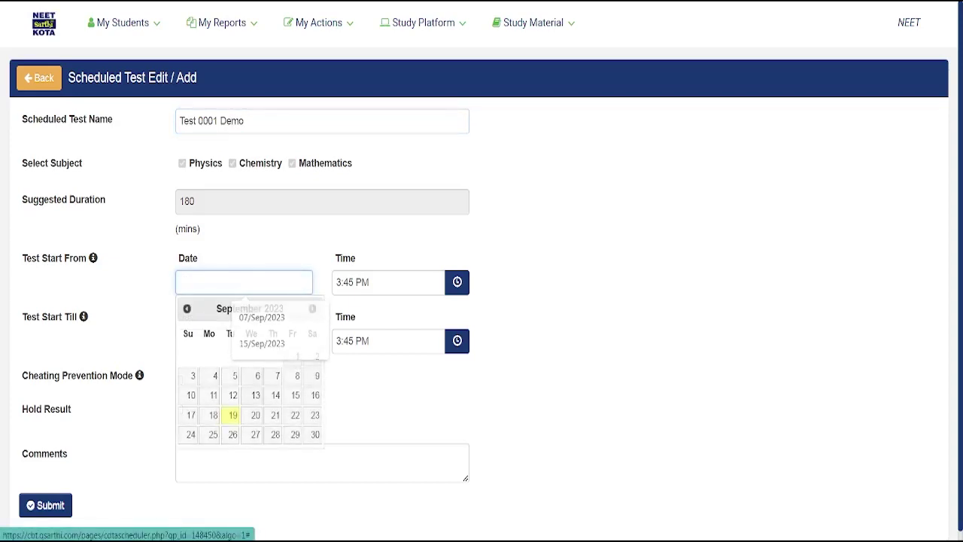
click(233, 414)
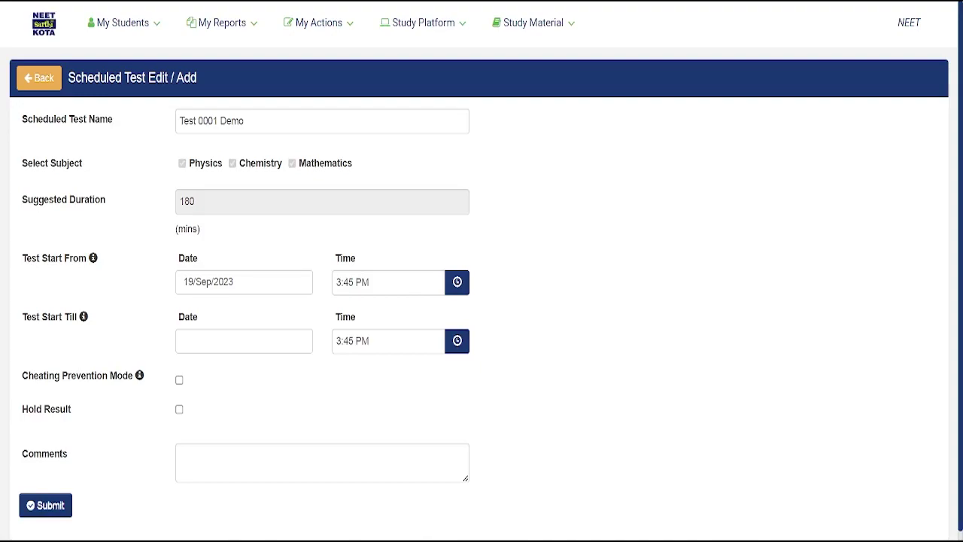
click(354, 282)
key(BackSpace)
text(0)
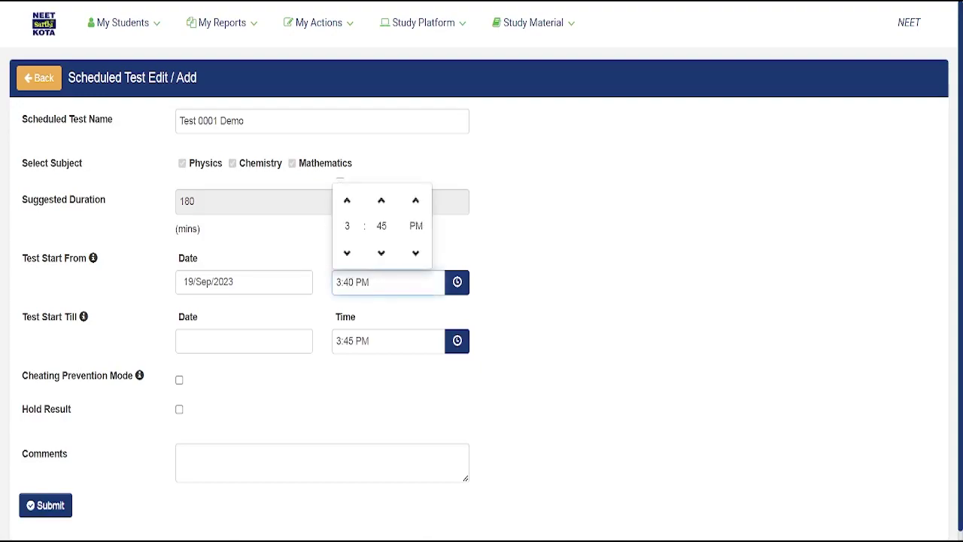
Set Test Start Till to 19/Sep/2023 at 3:40 PM and enable Cheating Prevention Mode.
click(244, 341)
click(232, 473)
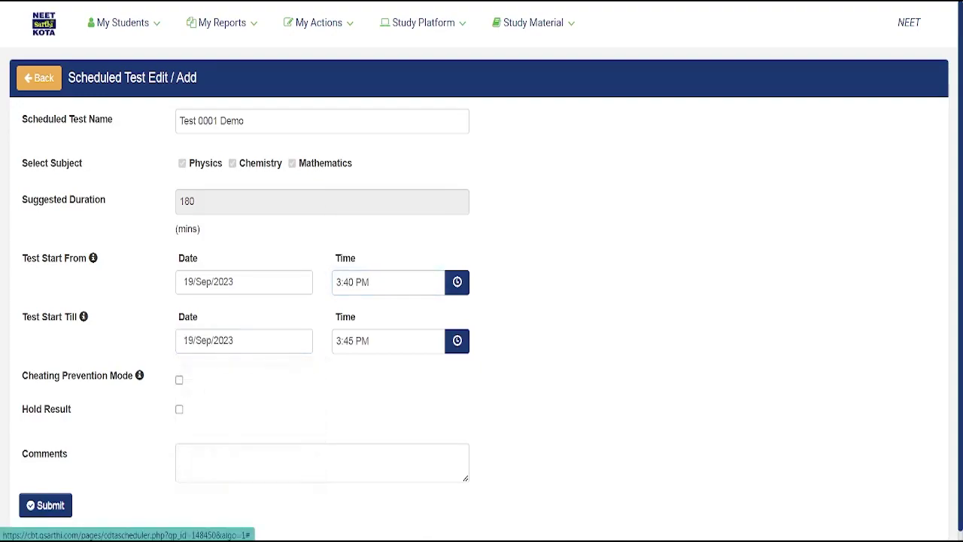
click(358, 341)
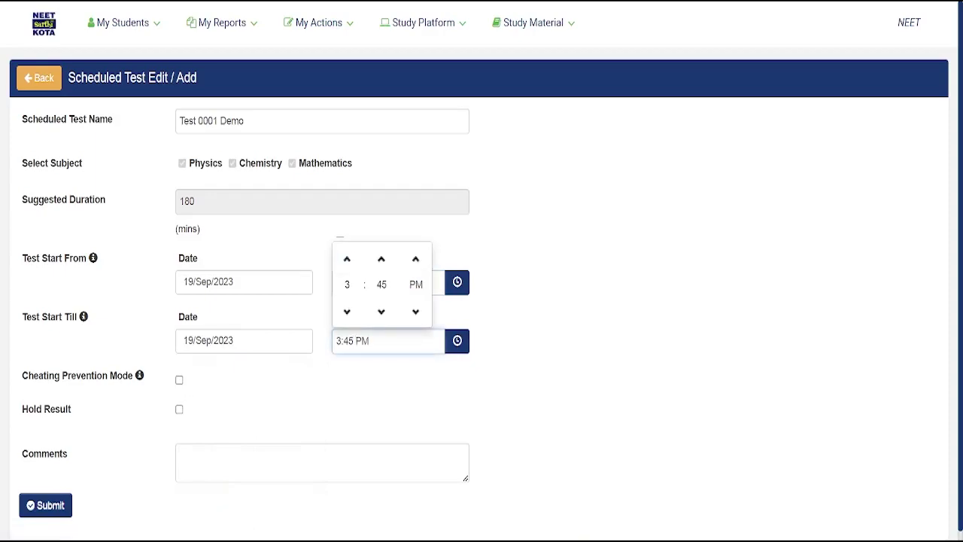
key(BackSpace)
text(0)
click(179, 379)
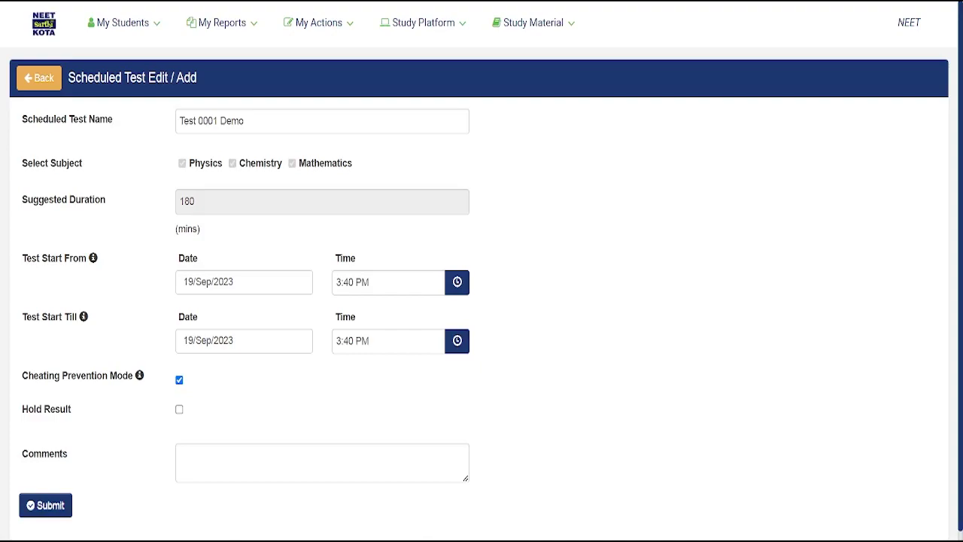
Enable Hold Result and set its date to 19/Sep/2023.
click(179, 409)
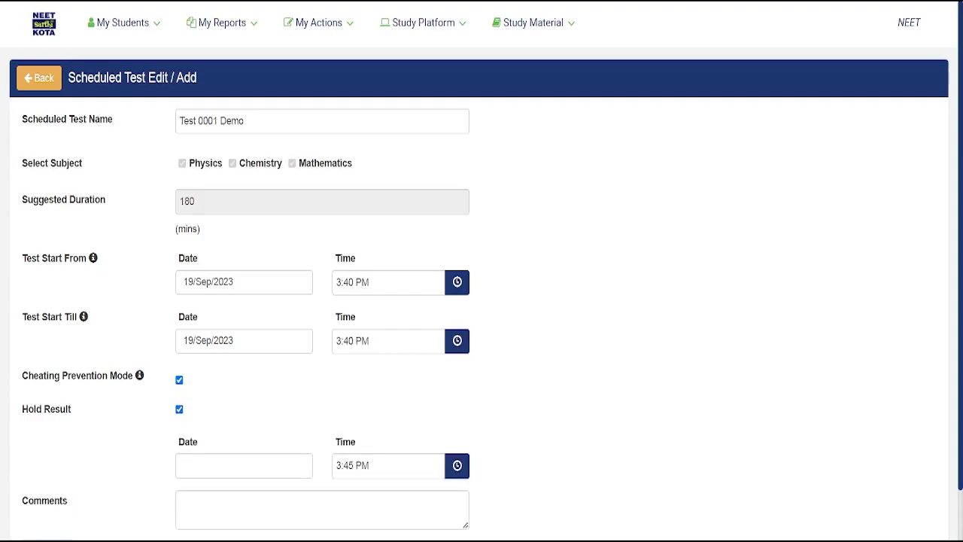
click(244, 466)
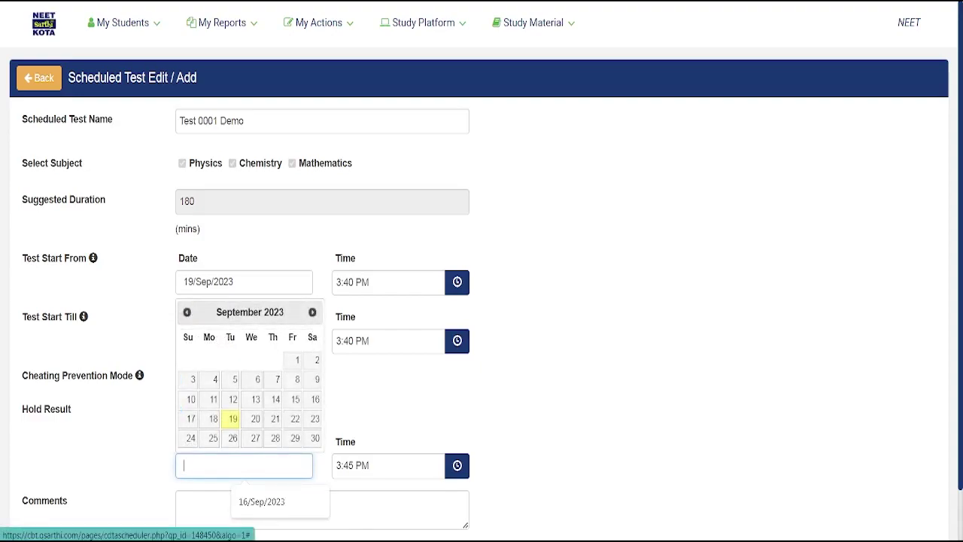
click(232, 419)
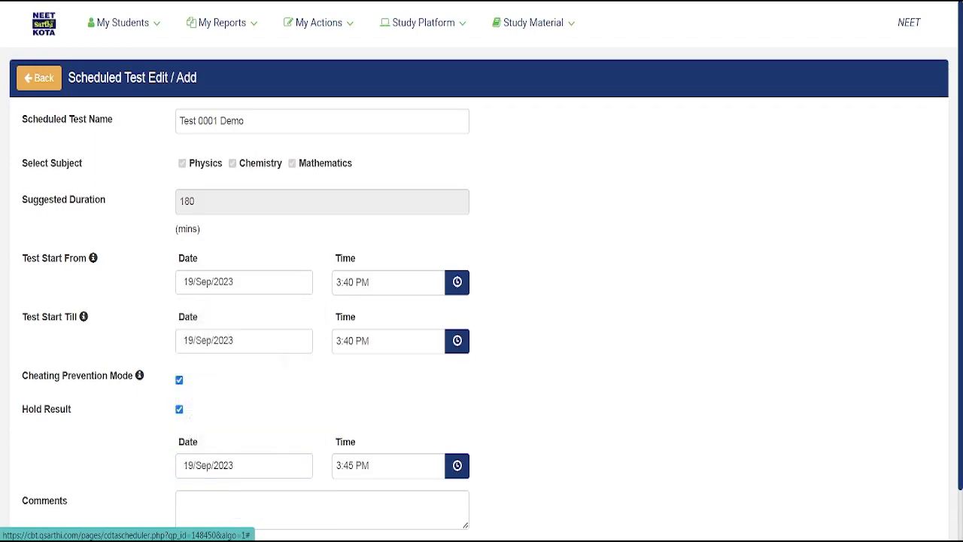
Set the Hold Result time to 9:00 PM and turn Hold Result off again.
click(377, 465)
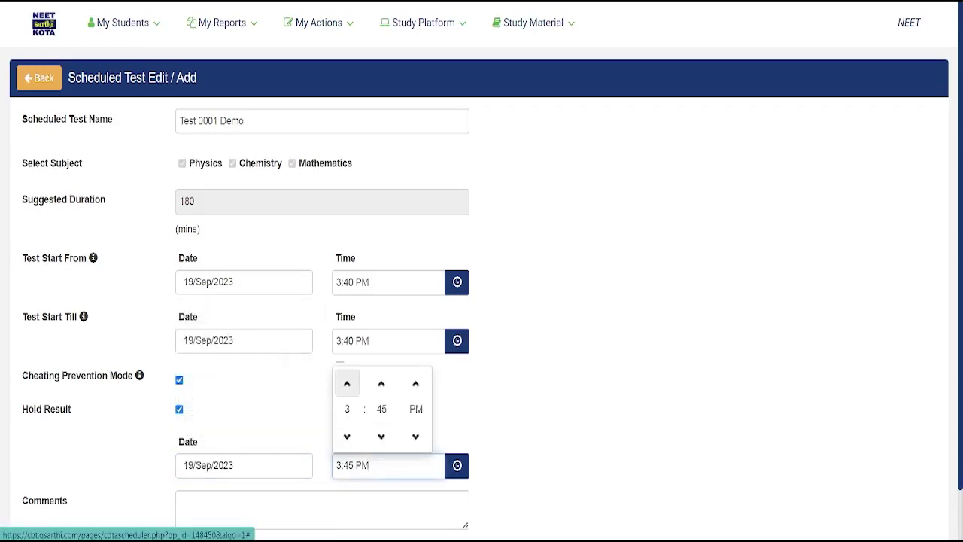
click(347, 383)
click(347, 383)
click(347, 383)
double_click(347, 383)
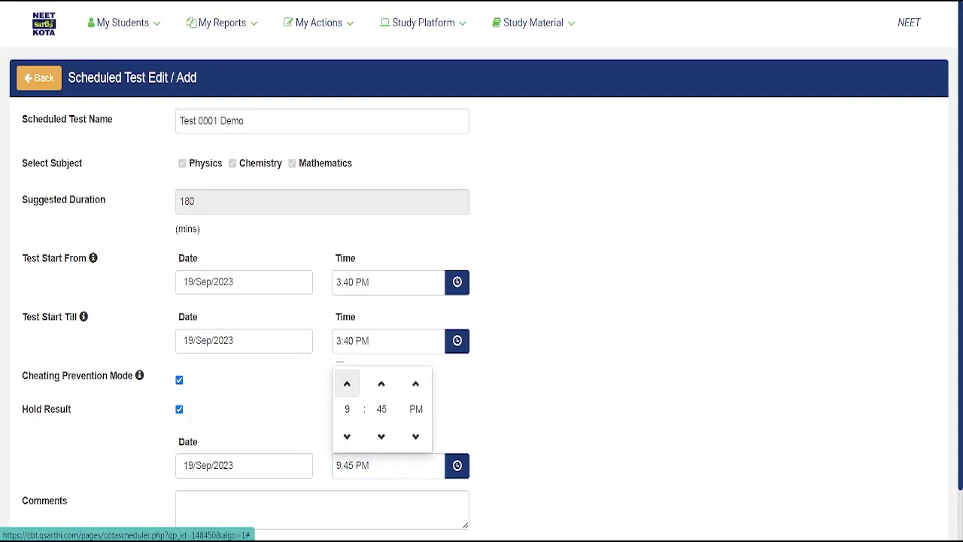
click(381, 437)
click(381, 436)
click(382, 436)
click(381, 437)
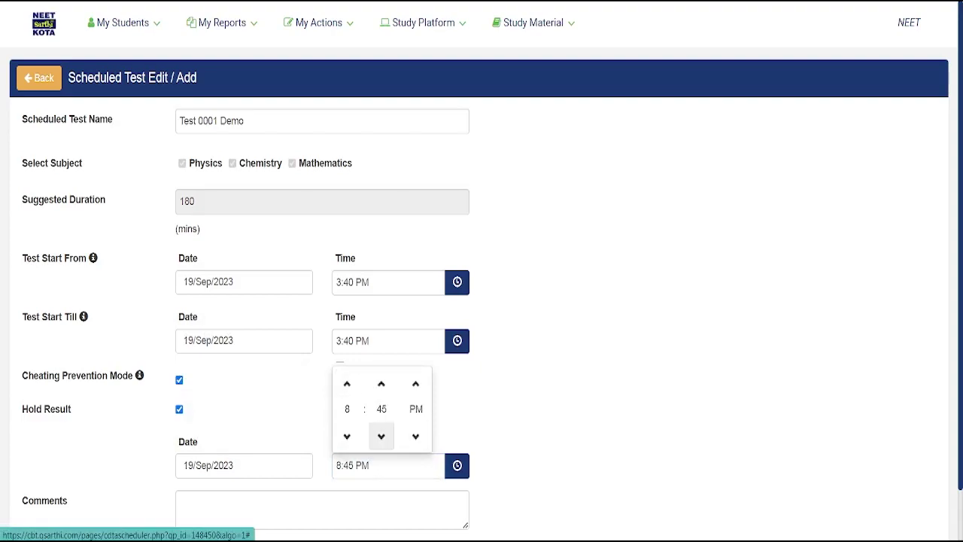
click(381, 436)
click(381, 384)
click(381, 383)
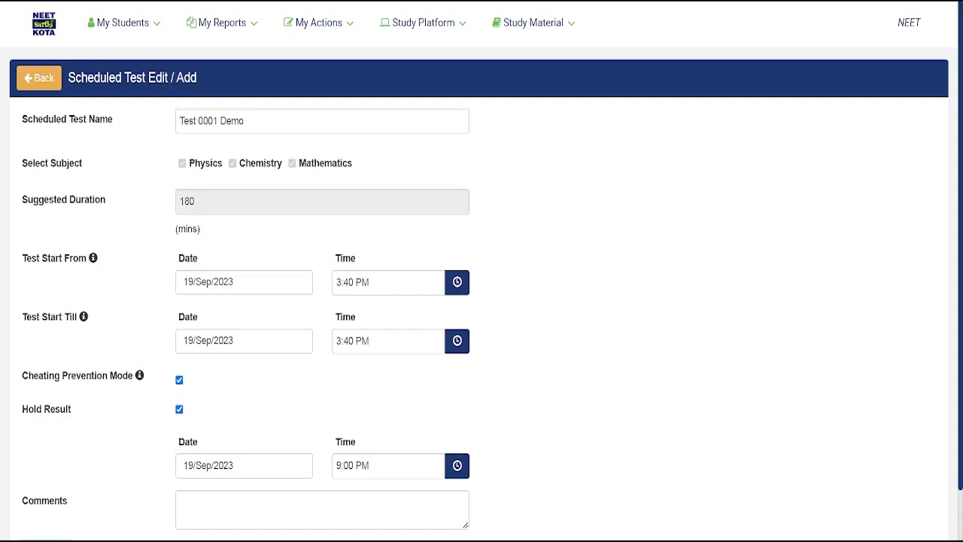
click(179, 409)
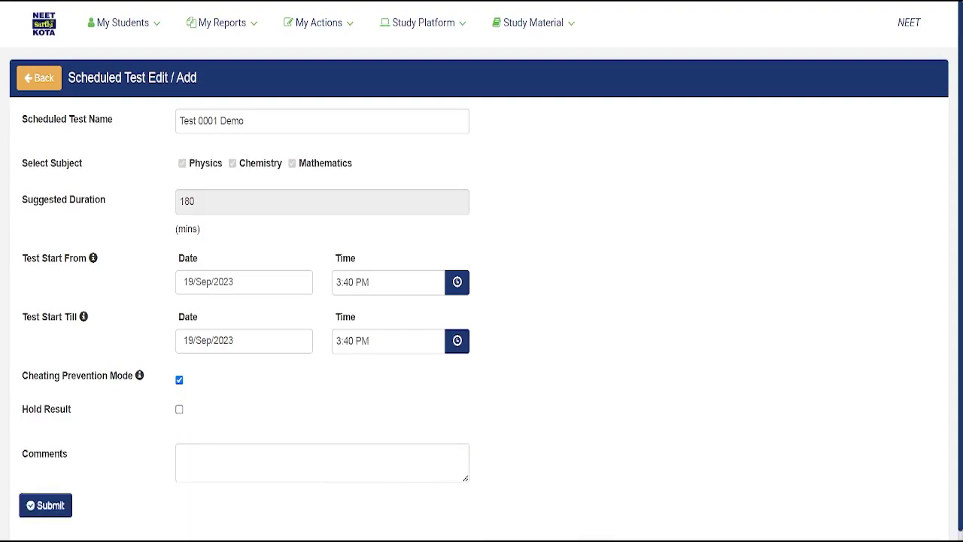
Enter the comments "Physics Sec A -20", "Physics Sec B -10", "Chem Sec A -20" and "Chem Sec B -10", and try to submit the schedule.
click(225, 461)
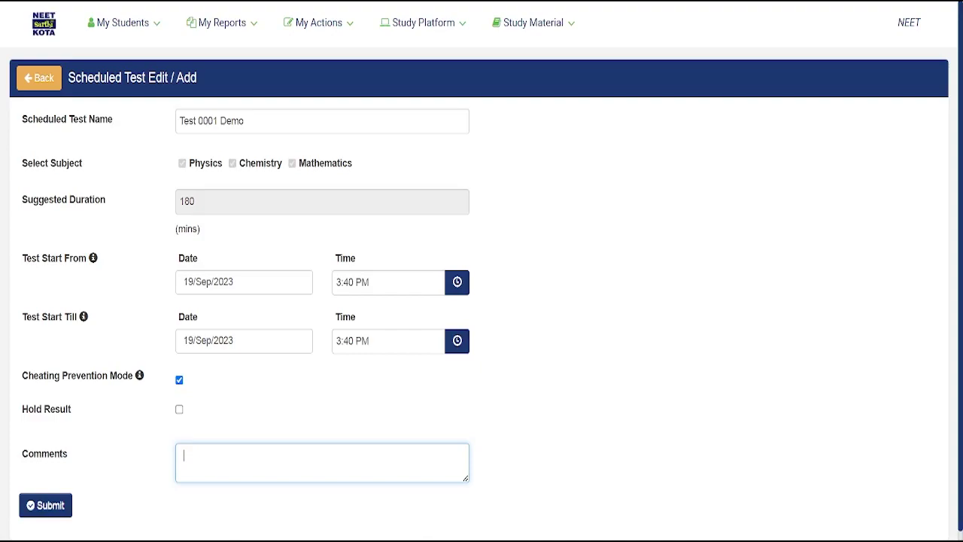
text(Physics Sec A -20)
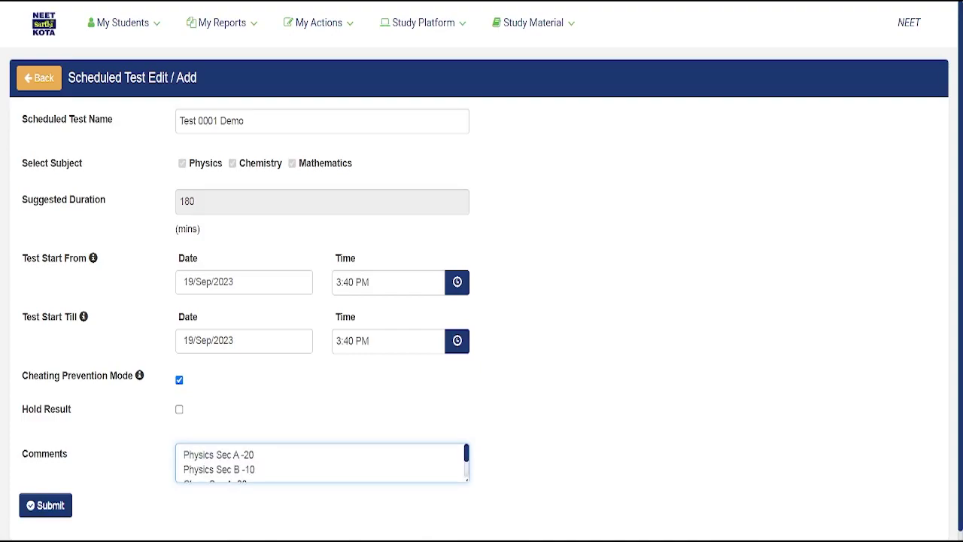
scroll(322, 462, down, 2)
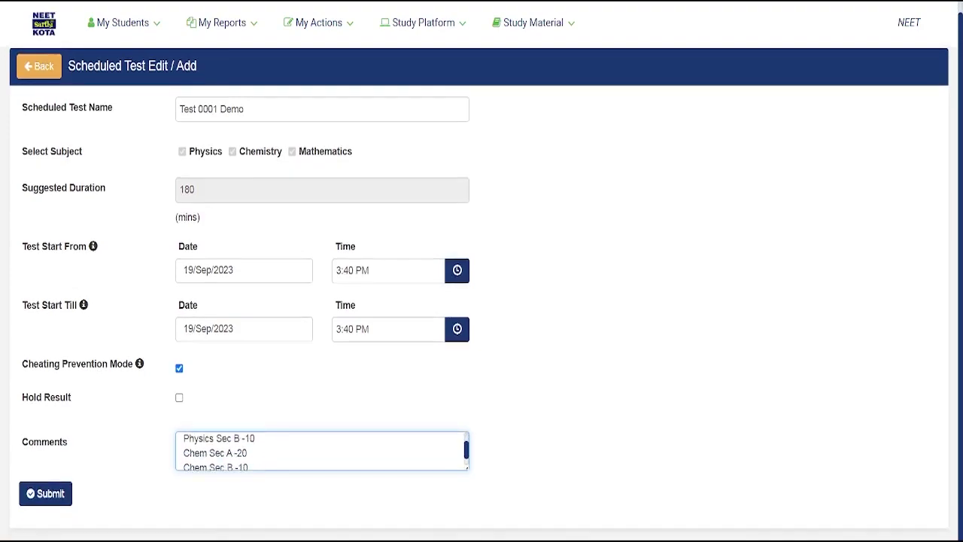
click(45, 494)
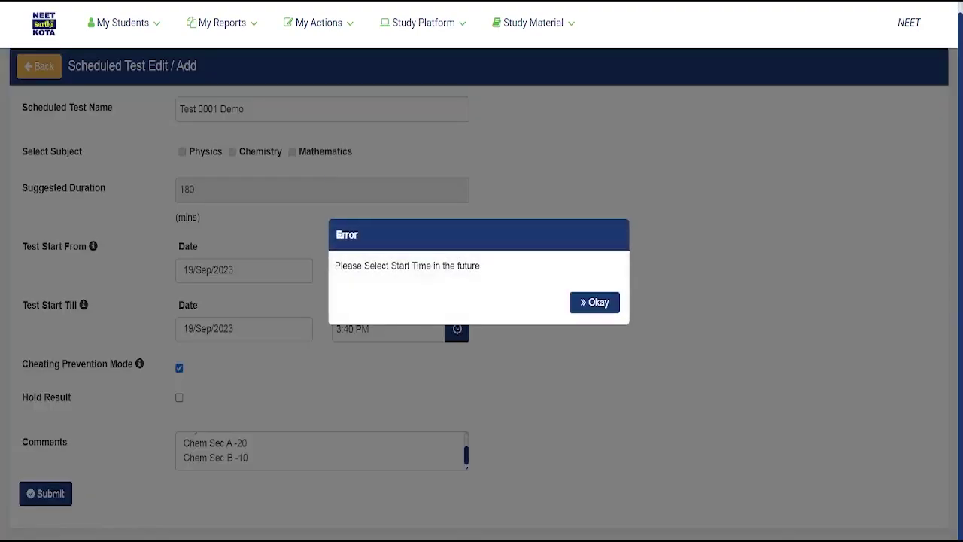
click(595, 302)
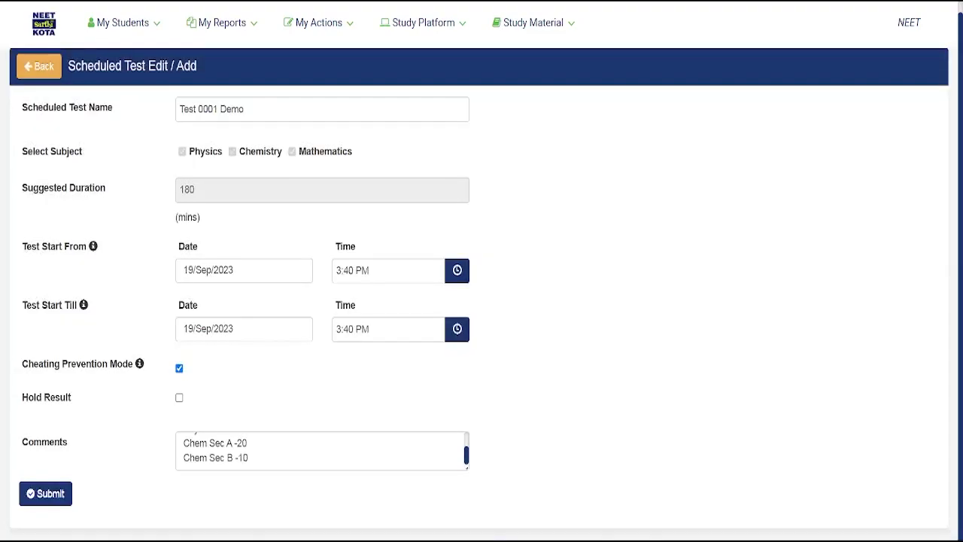
Set the Test Start From time to 3:42 PM and try to submit the schedule.
click(354, 271)
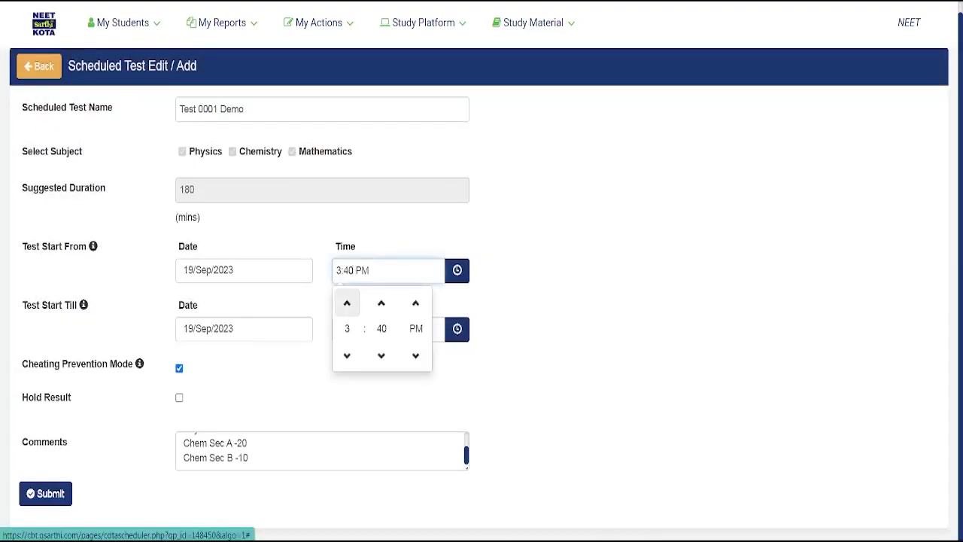
key(BackSpace)
text(2)
click(539, 301)
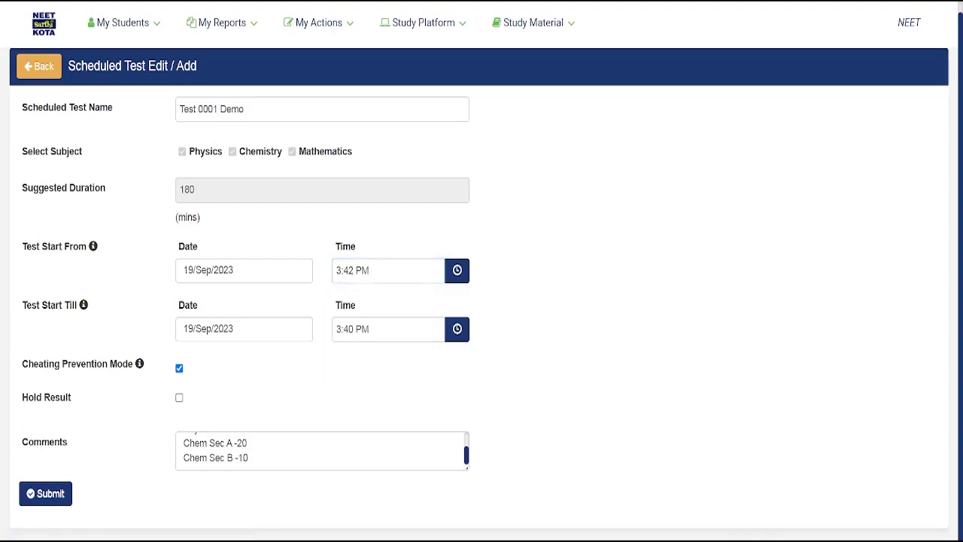
click(45, 493)
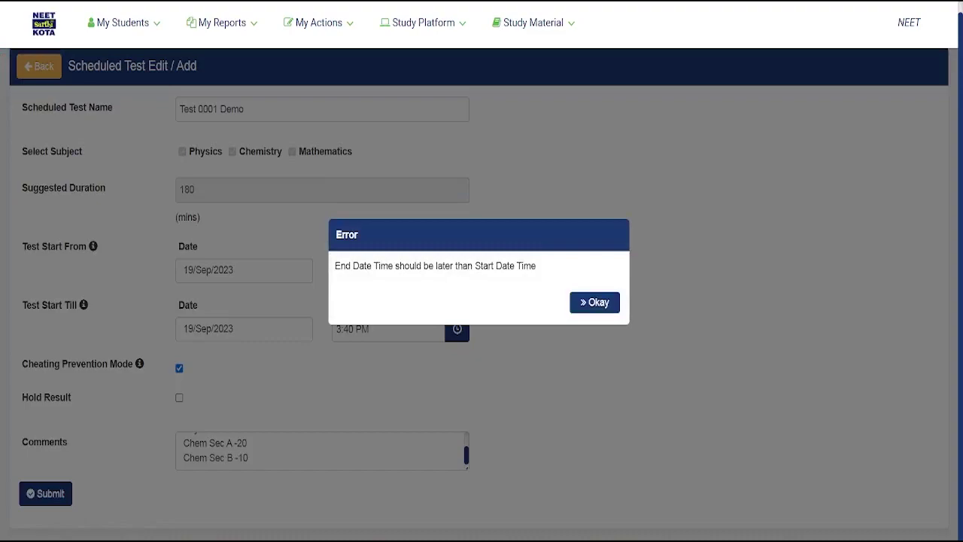
click(594, 303)
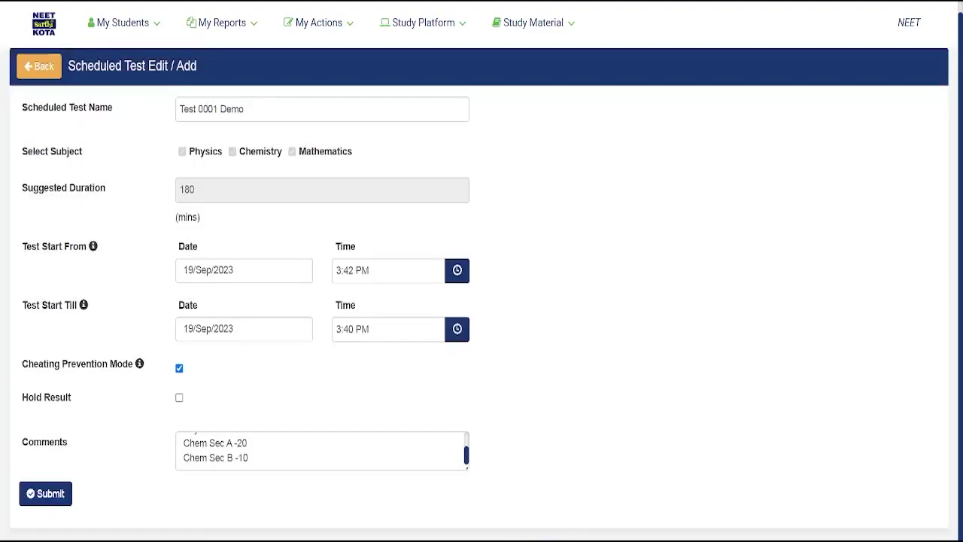
Set the Test Start Till time to 6:40 PM and submit the schedule.
click(456, 329)
key(BackSpace)
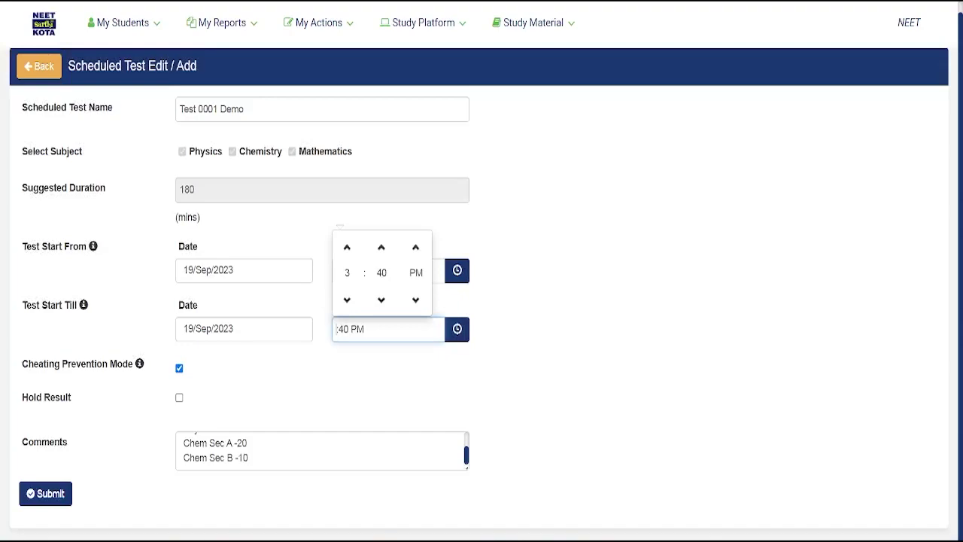
text(6)
key(Return)
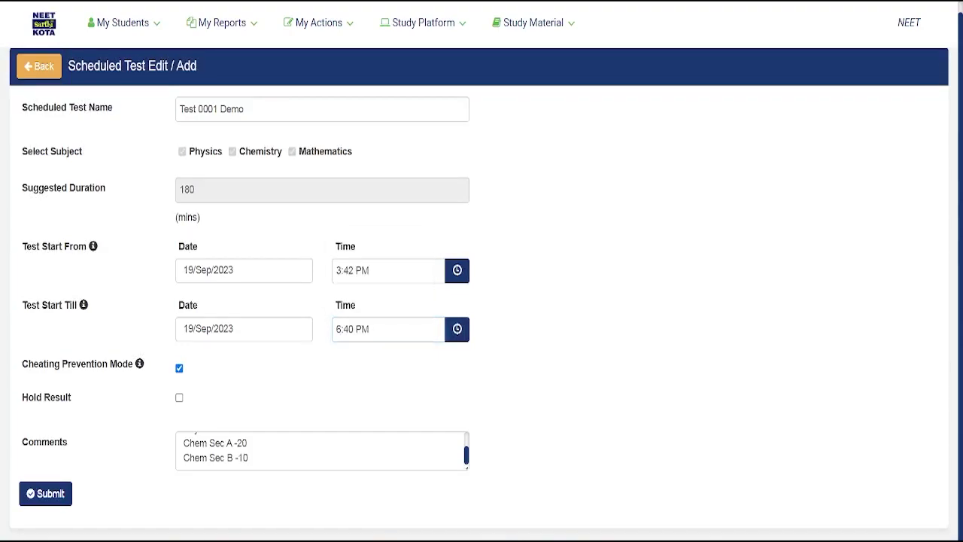
click(45, 492)
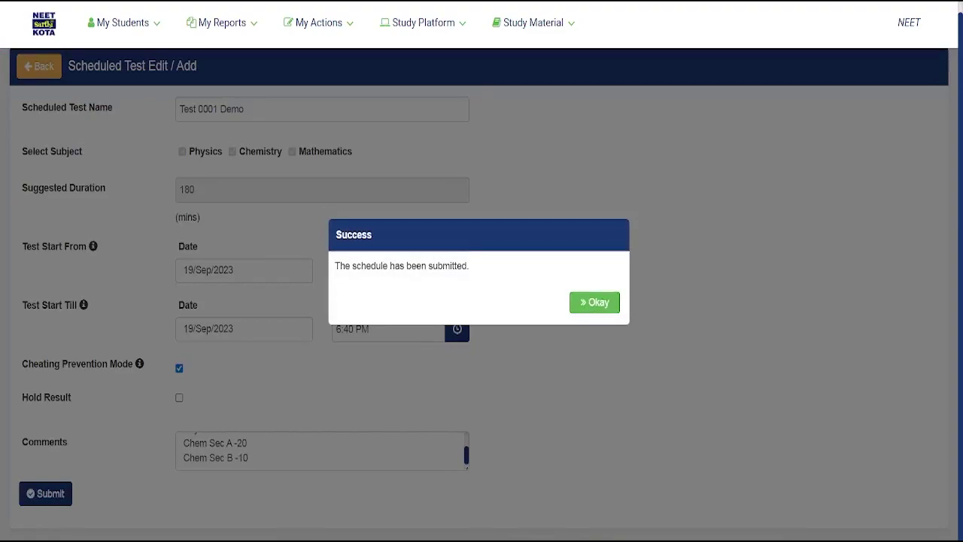
click(595, 303)
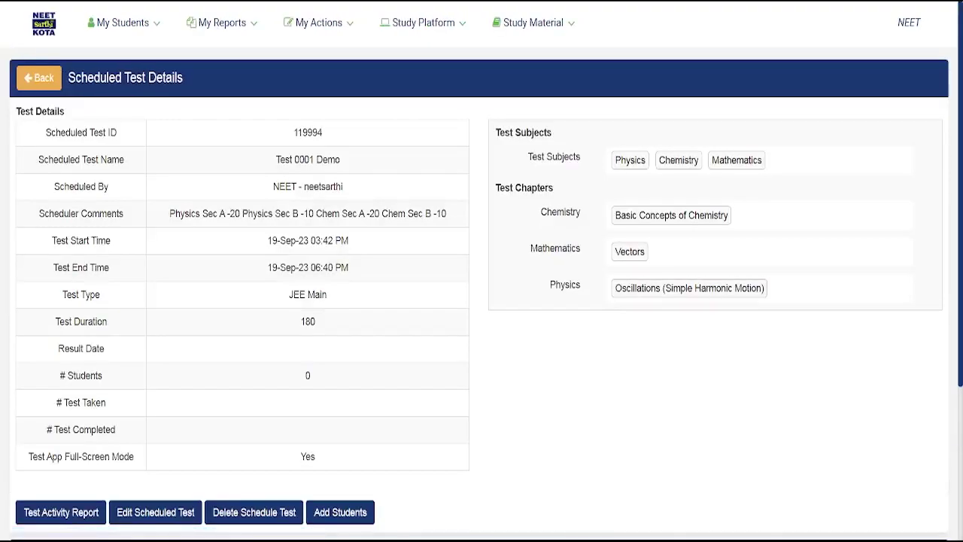
Add the first listed student to the scheduled Test 0001 Demo and confirm the addition.
scroll(479, 295, down, 3)
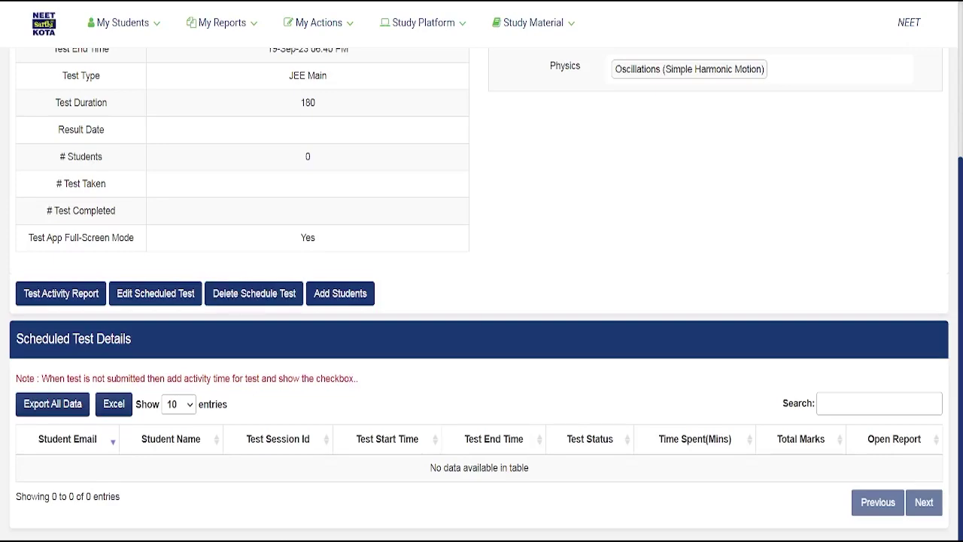
scroll(481, 294, up, 3)
scroll(482, 294, down, 3)
mouse_move(123, 23)
click(340, 293)
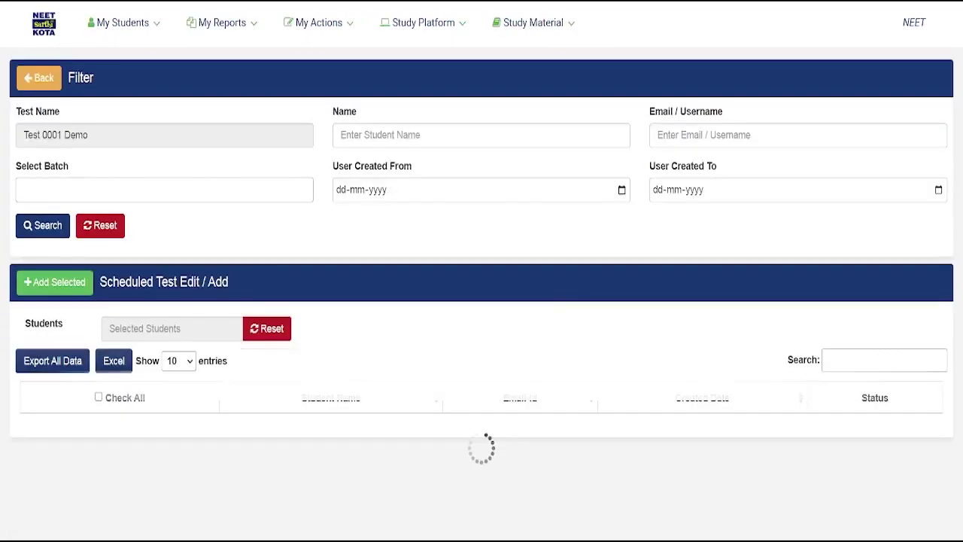
scroll(481, 301, down, 2)
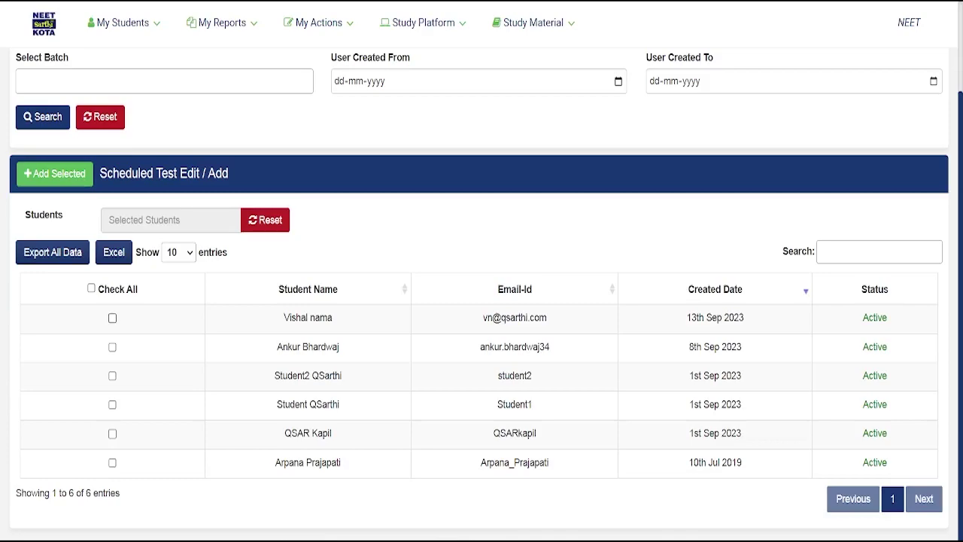
click(112, 318)
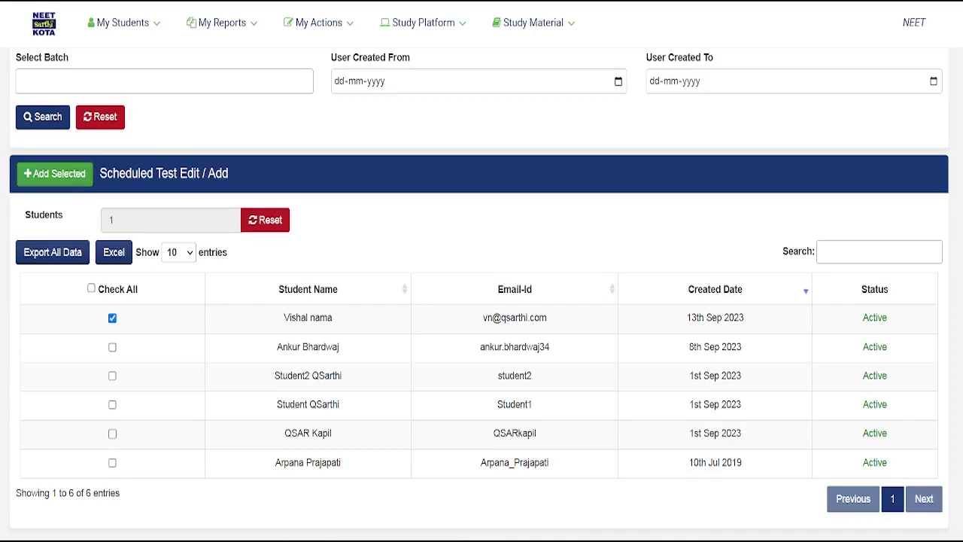
click(55, 174)
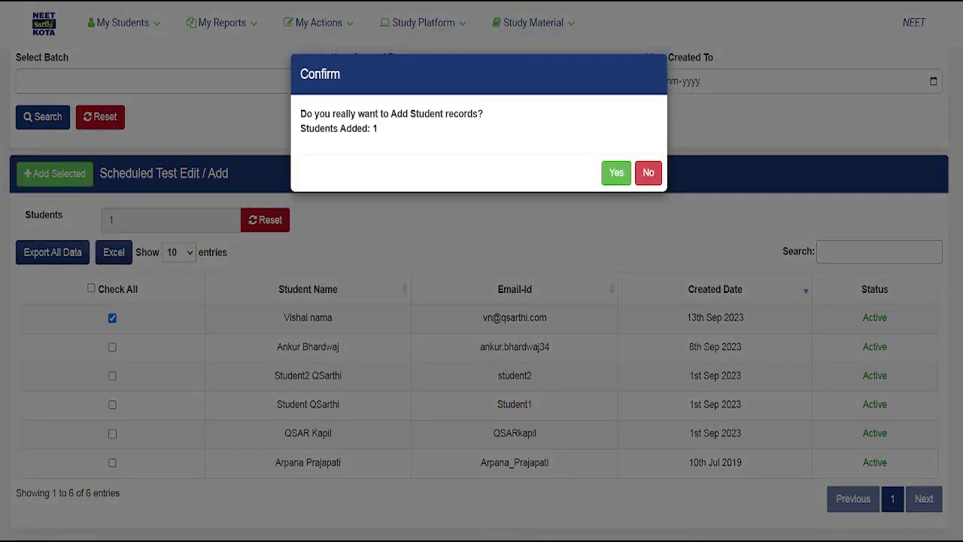
click(616, 174)
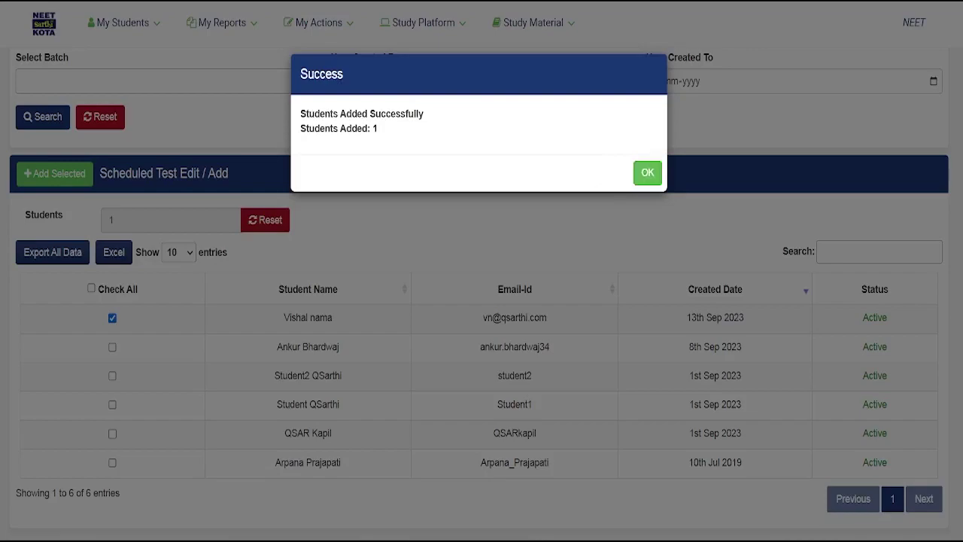
key(Return)
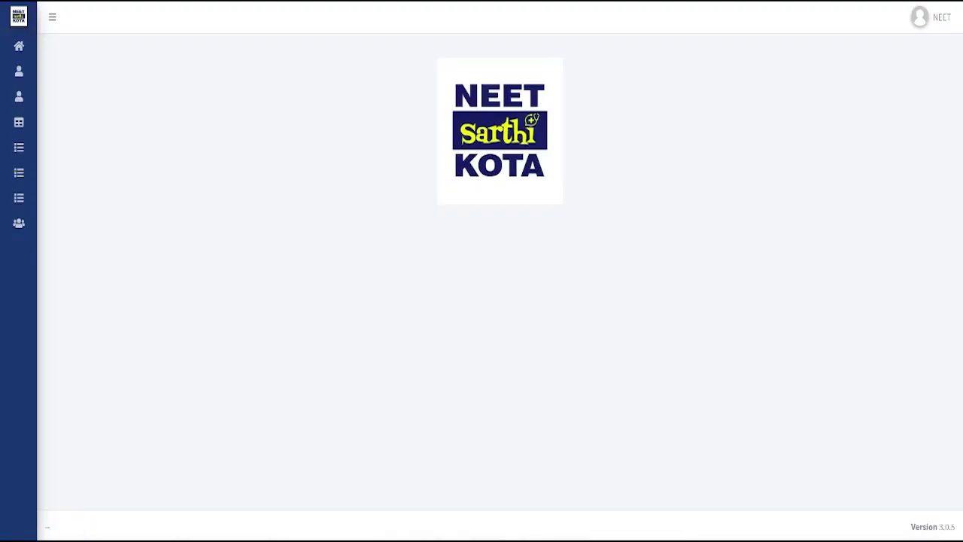
Open the Print Paper list of all question papers and download the Test 0001 Demo question paper.
mouse_move(45, 198)
click(47, 173)
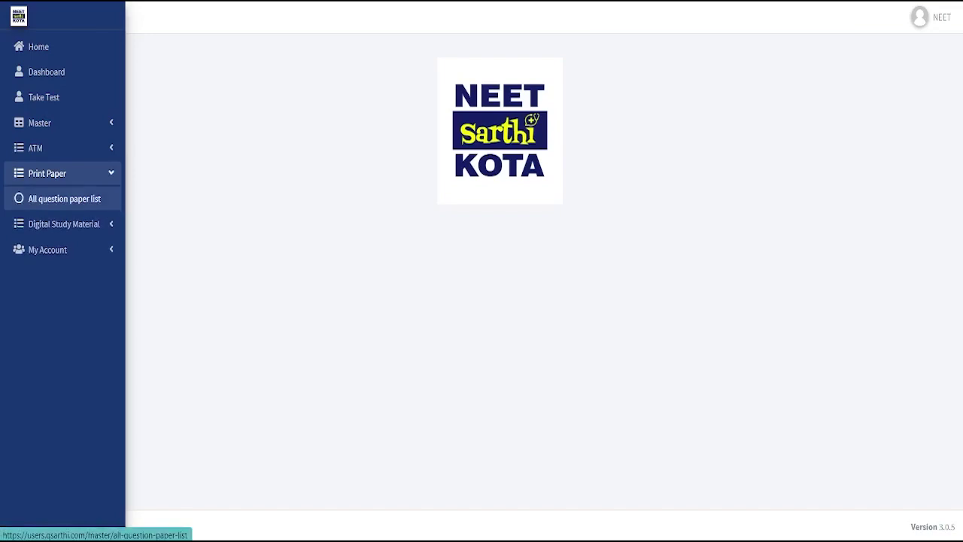
click(64, 199)
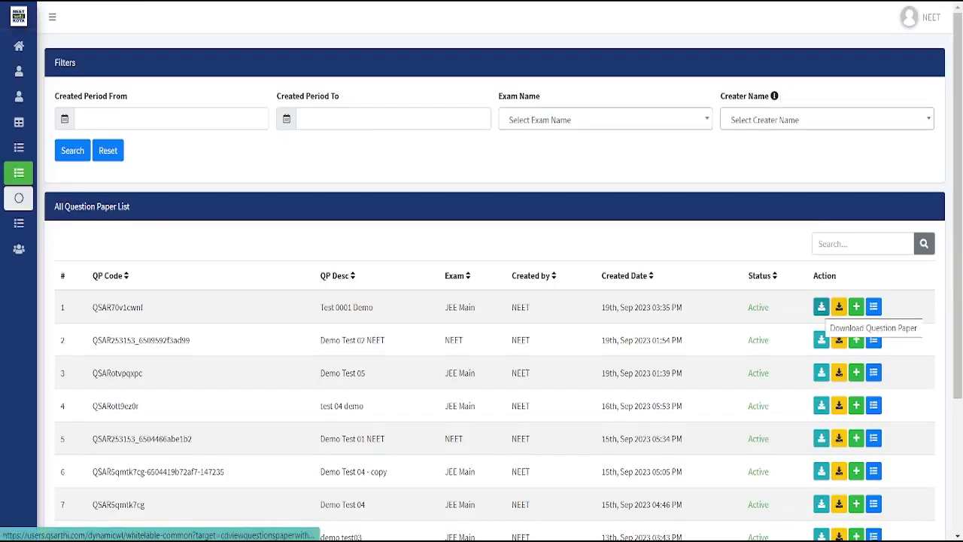
click(821, 307)
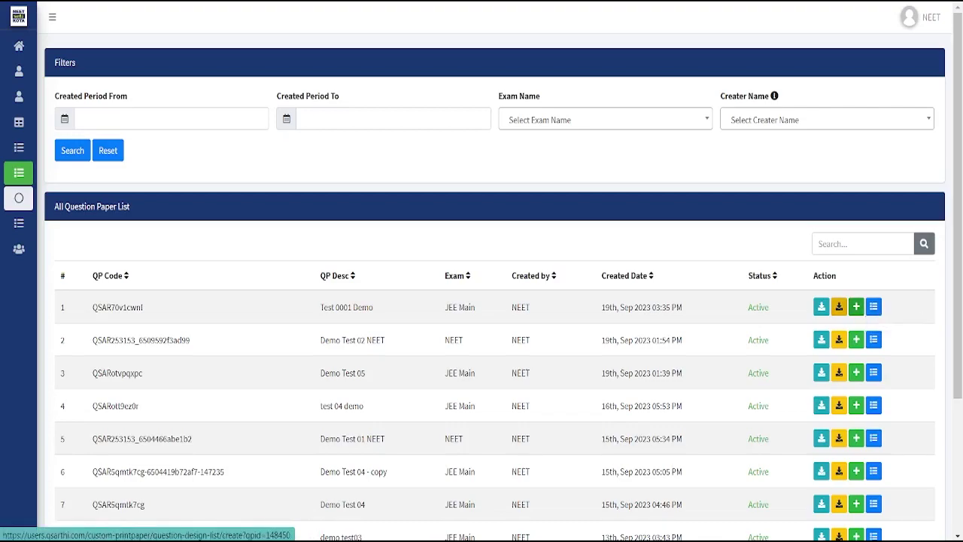
Open the question paper design form for Test 0001 Demo and examine its template, header and footer settings.
click(856, 306)
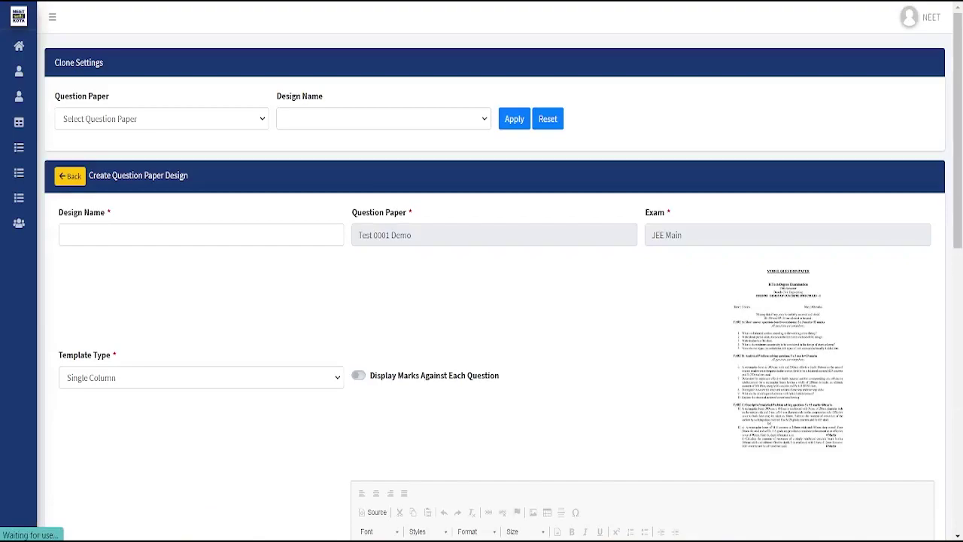
scroll(482, 301, down, 3)
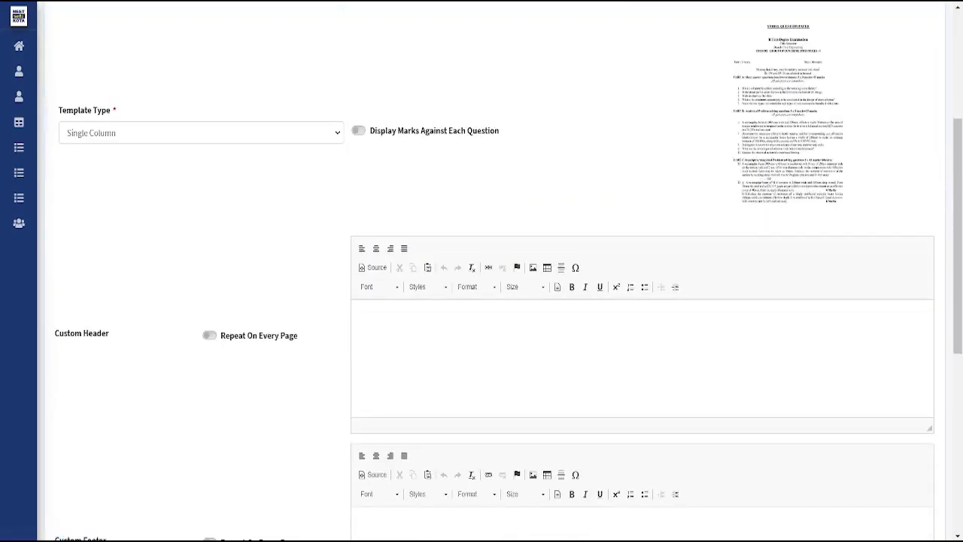
scroll(856, 306, up, 3)
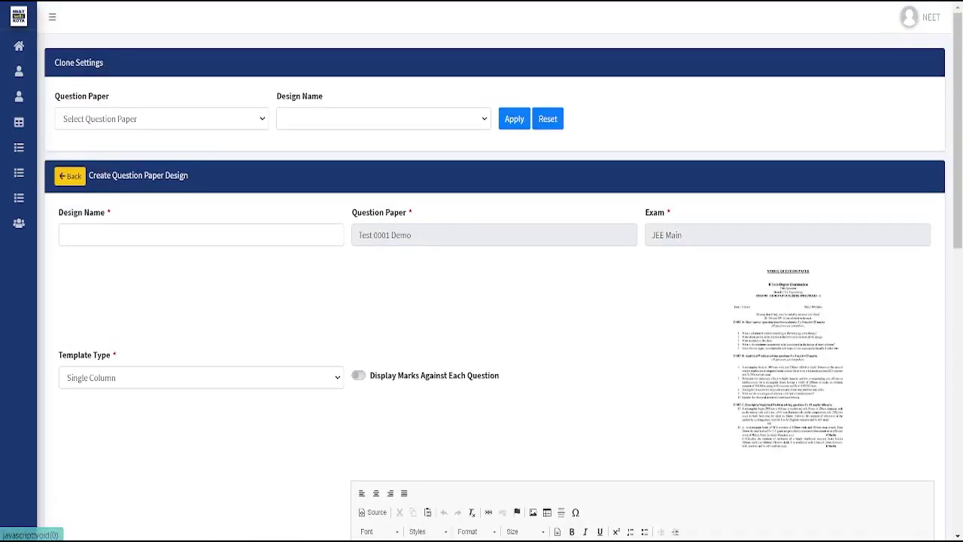
mouse_move(19, 47)
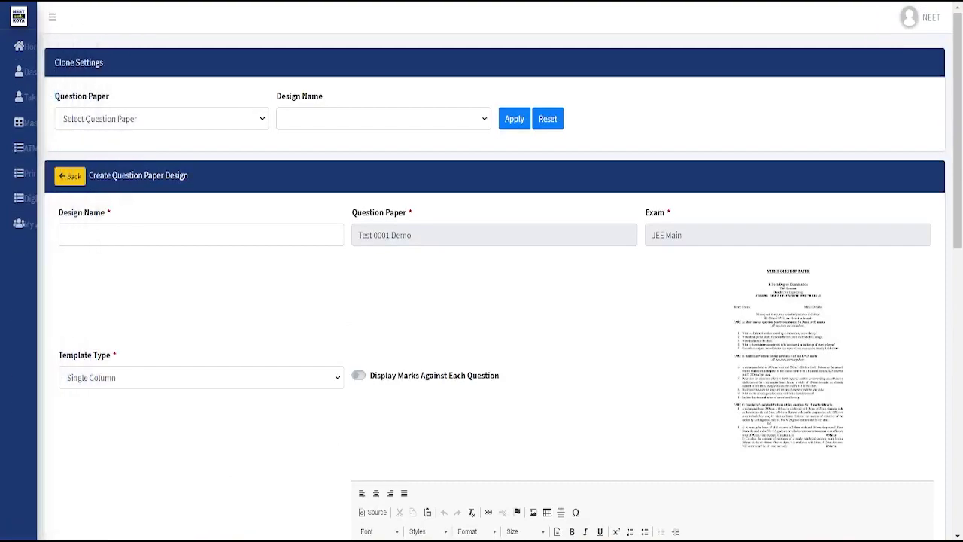
Leave the question paper design form, return to the main dashboard and open the TIPS paper definition page.
key(alt+Left)
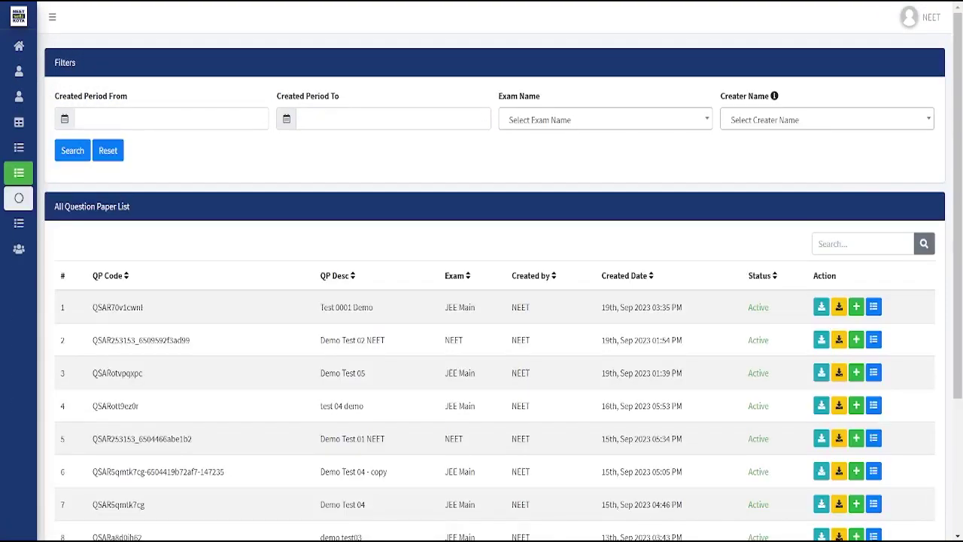
mouse_move(23, 72)
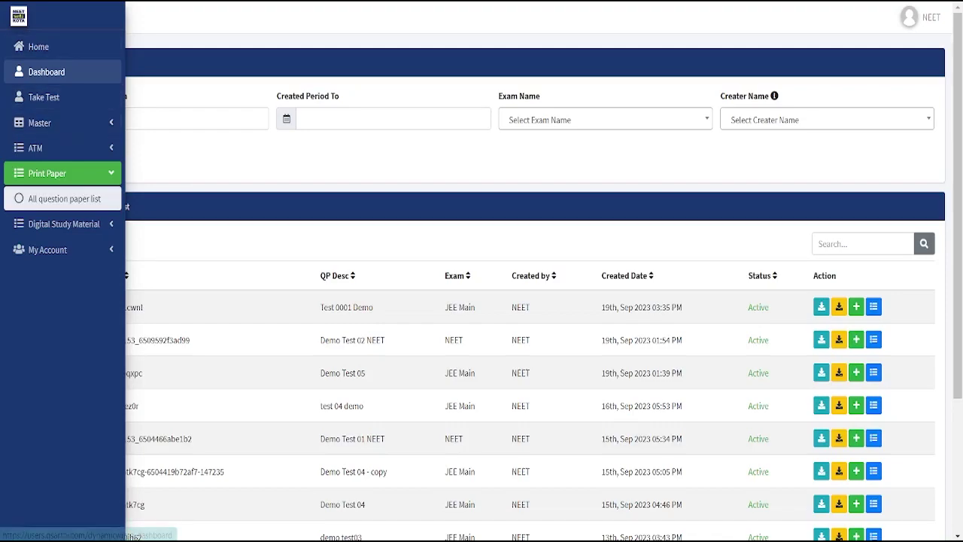
click(41, 46)
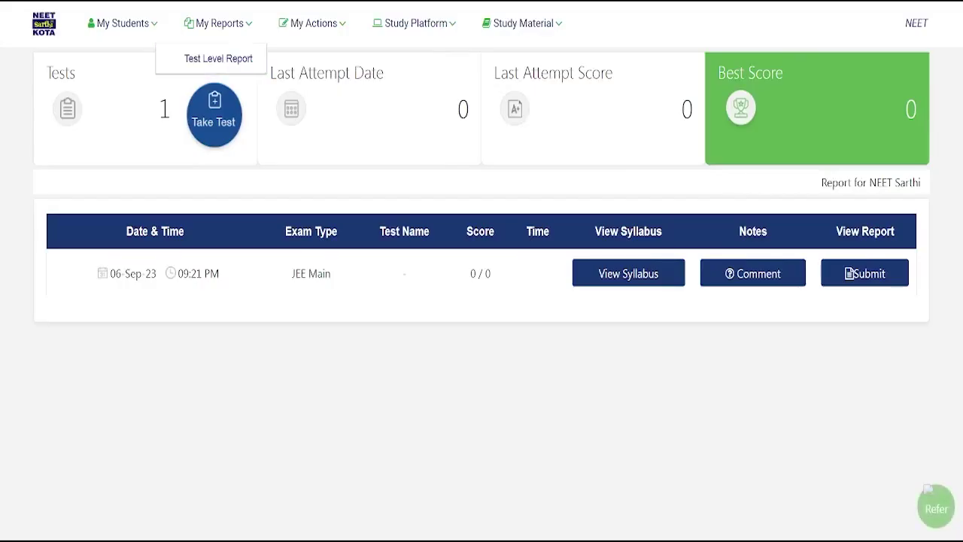
click(44, 24)
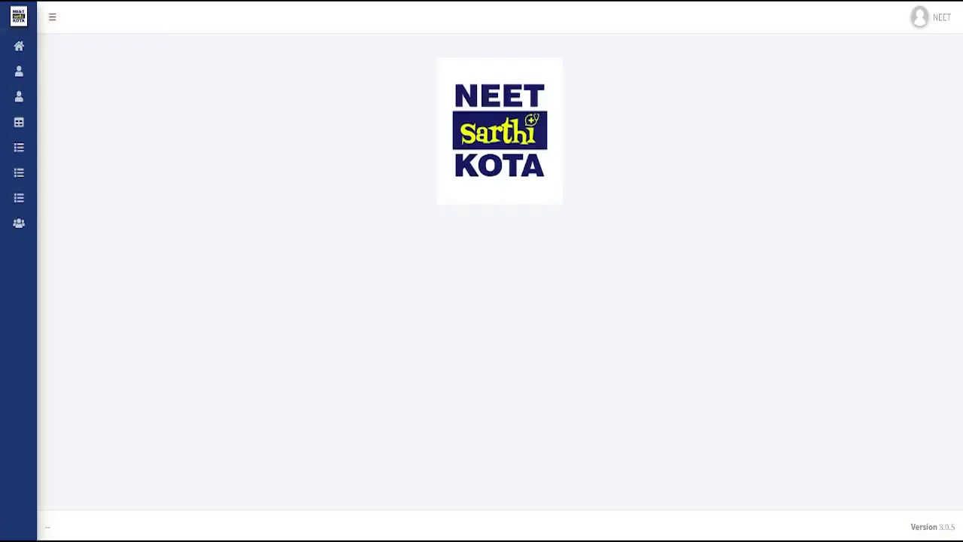
click(38, 71)
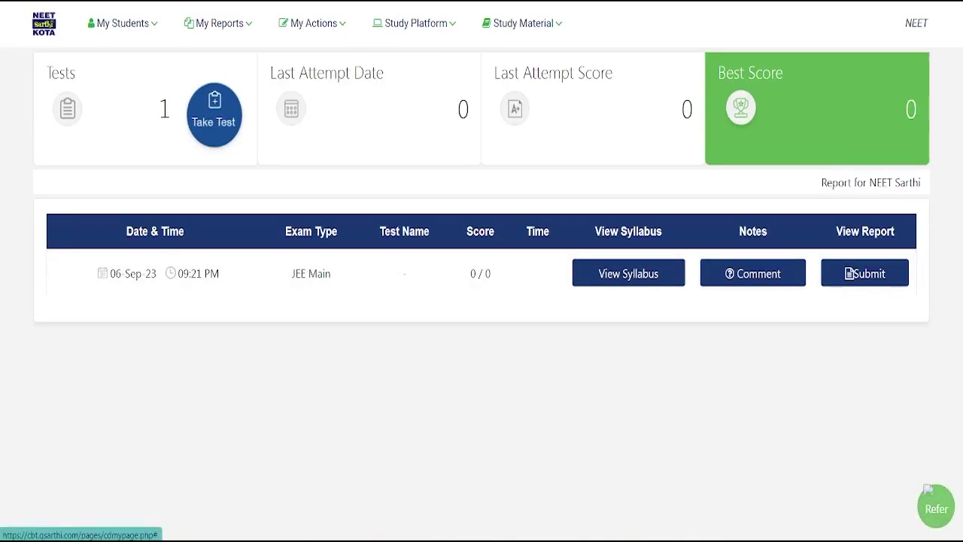
click(313, 23)
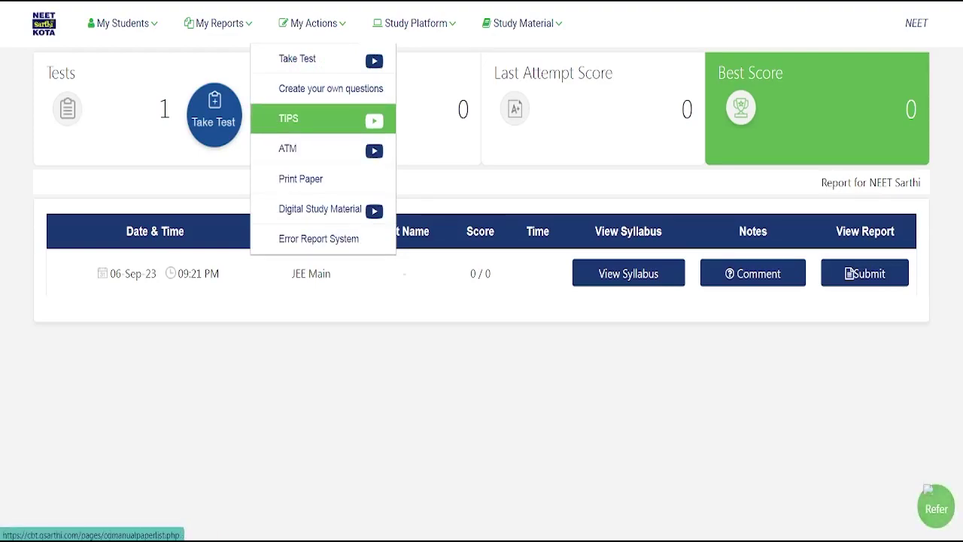
click(301, 119)
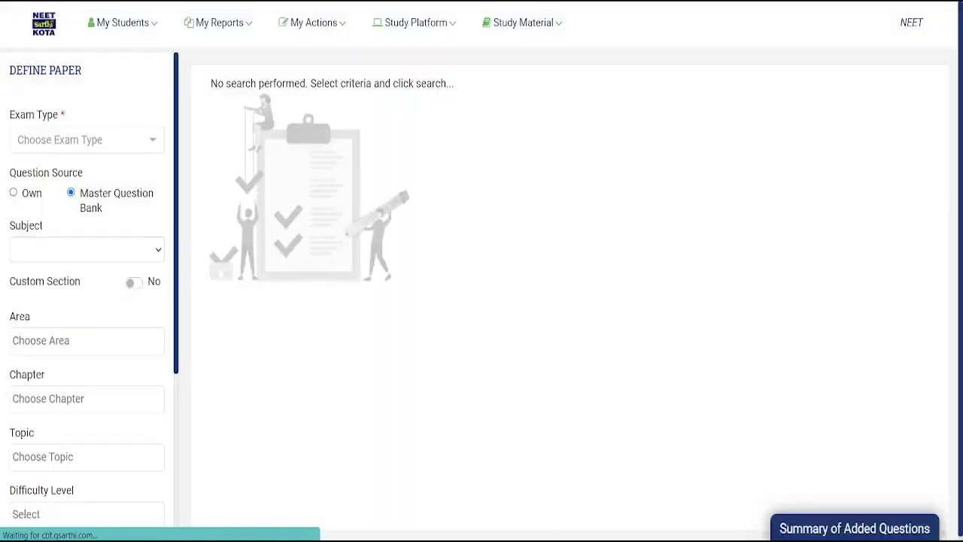
Set the paper's exam type to NEET and the subject to Physics, keeping the Master Question Bank as source.
click(87, 140)
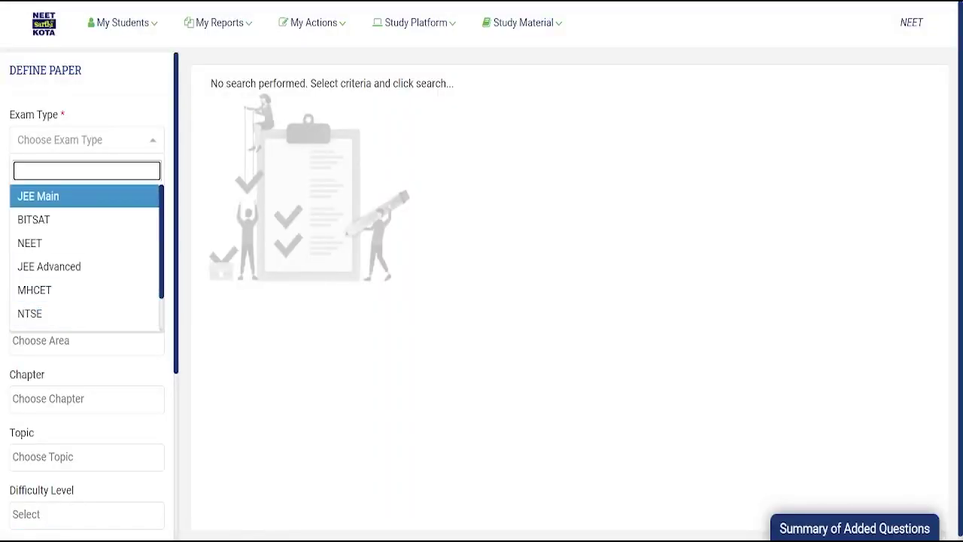
click(45, 243)
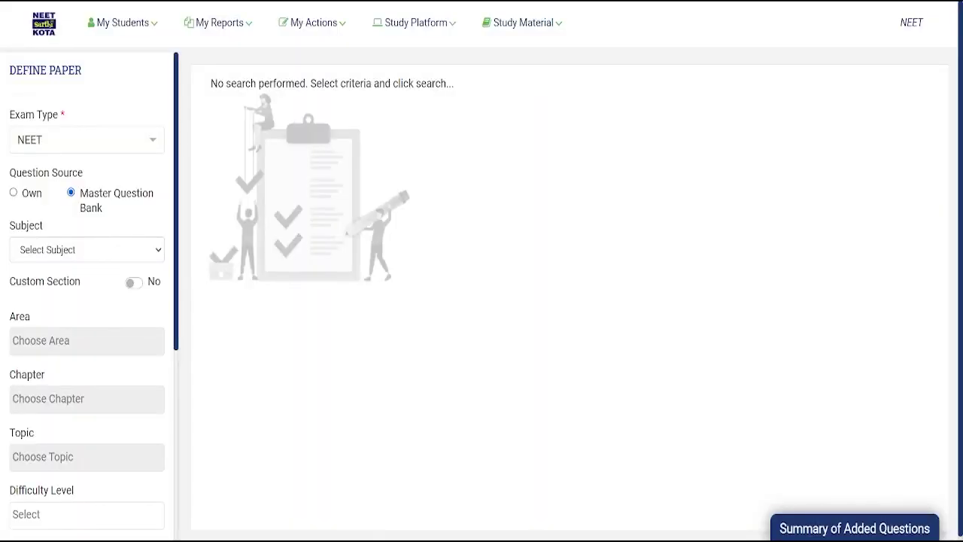
scroll(87, 301, down, 3)
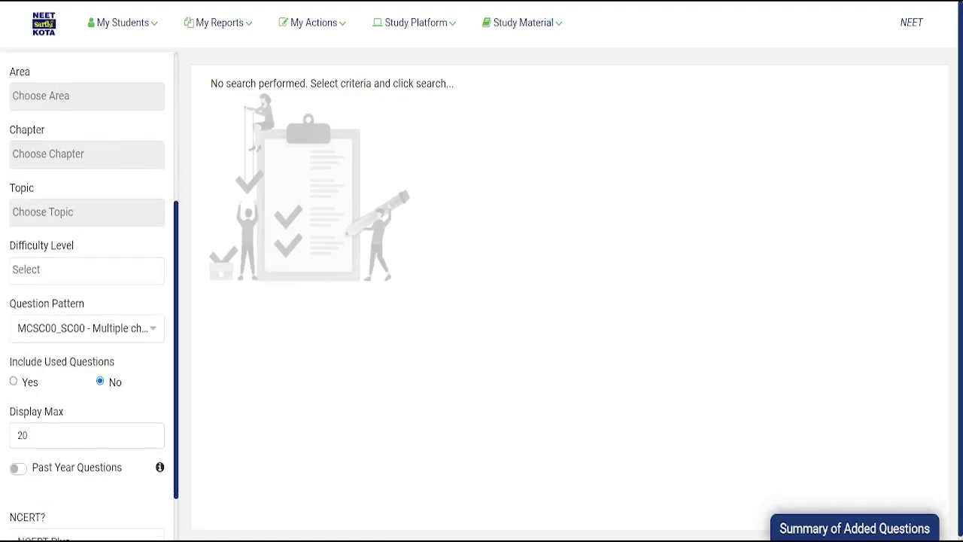
scroll(87, 301, up, 3)
click(86, 250)
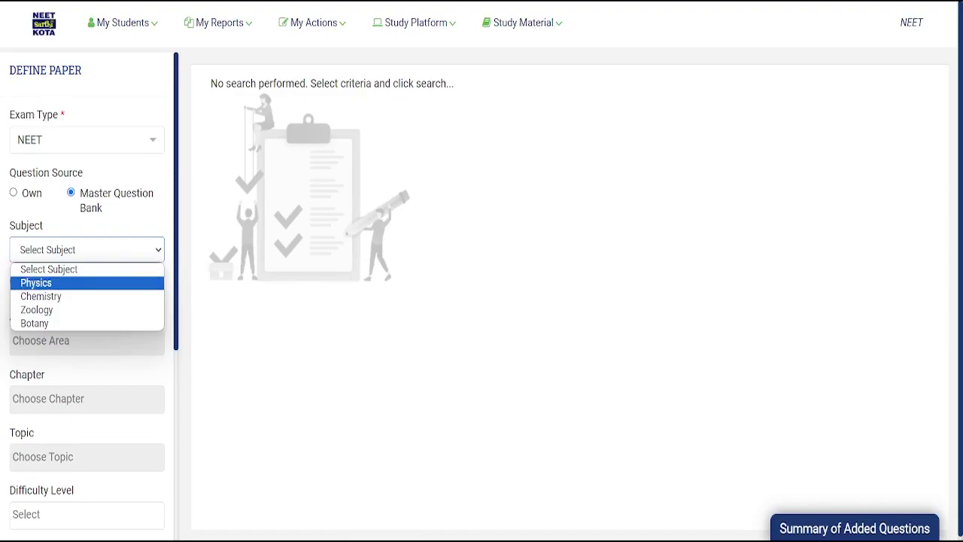
click(36, 283)
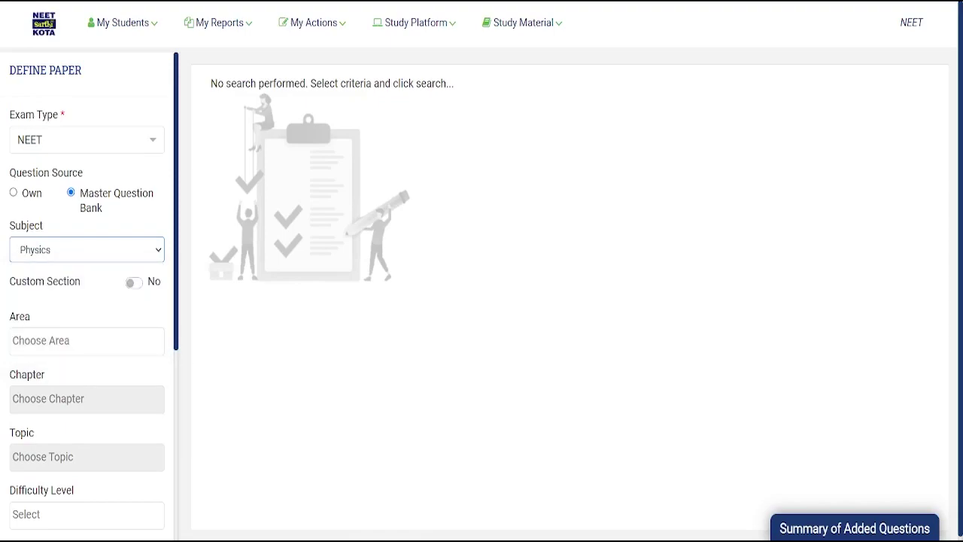
Enable the custom section for Physics with Phy Sec 1 and choose Mechanics as the area.
click(134, 283)
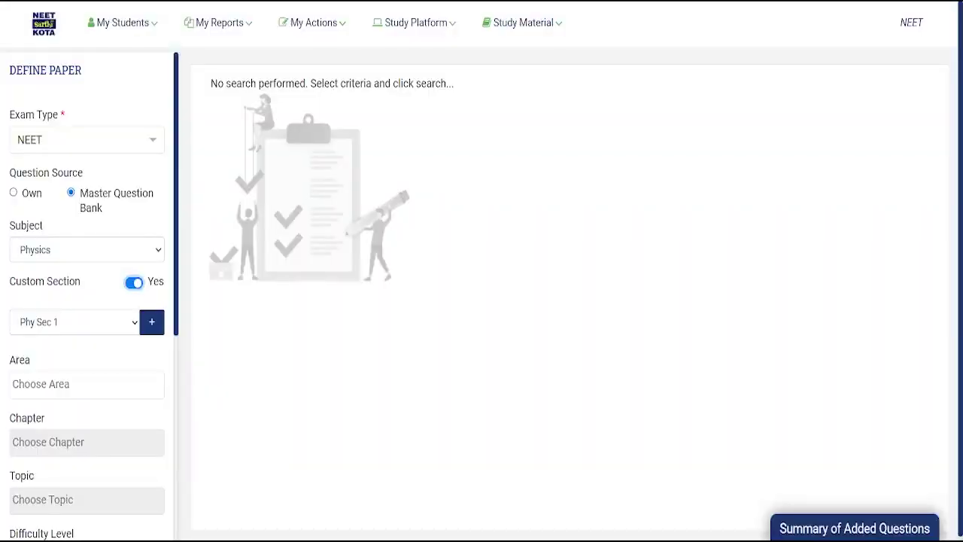
click(86, 384)
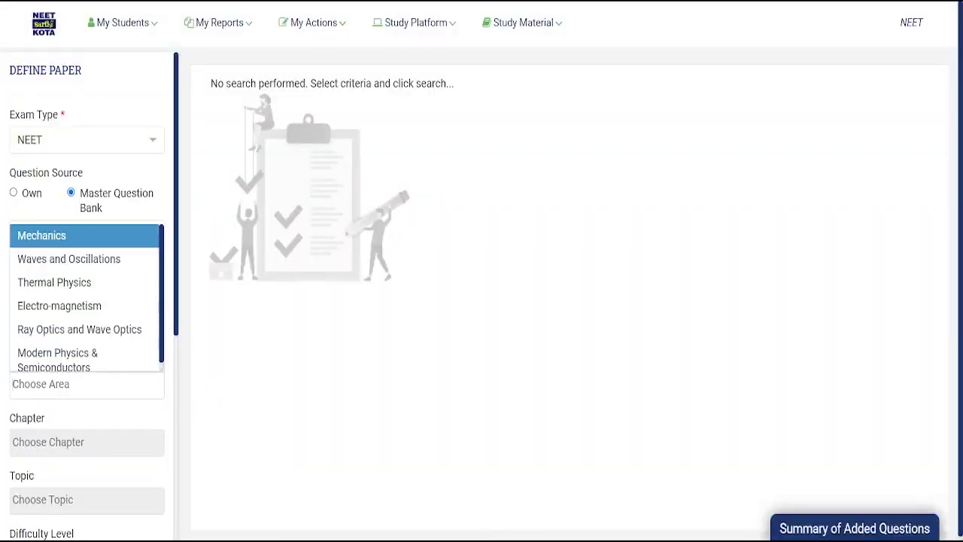
click(86, 385)
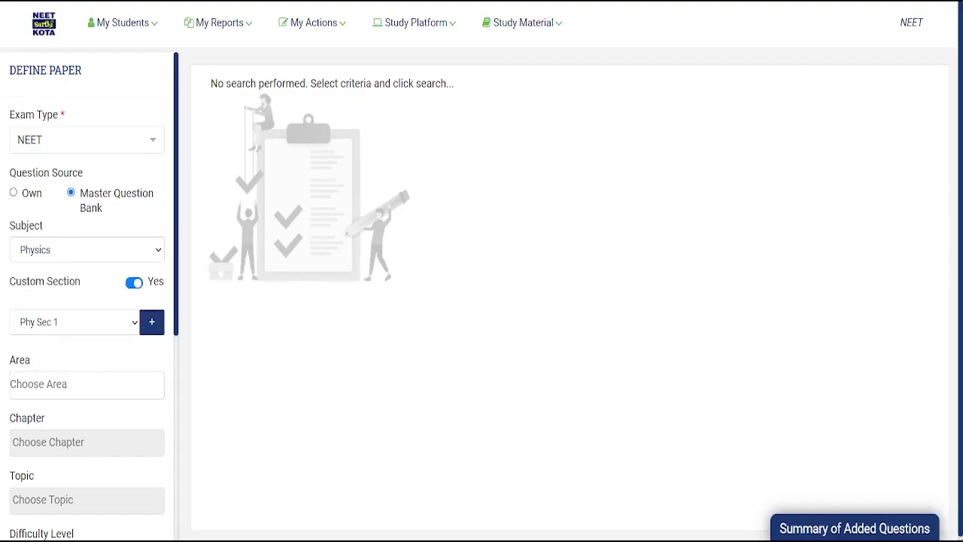
click(87, 385)
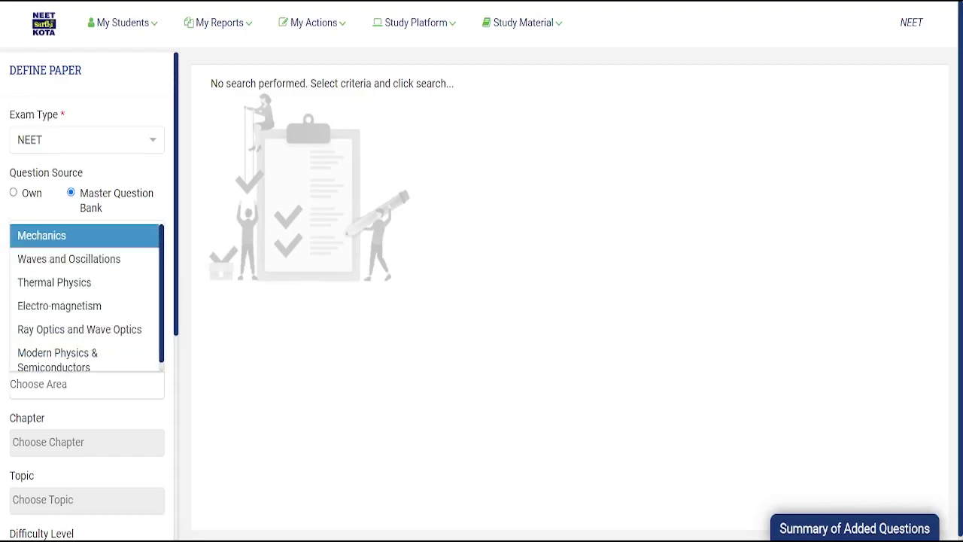
key(Return)
Choose Relative Motion as the chapter for the question search.
scroll(87, 294, down, 3)
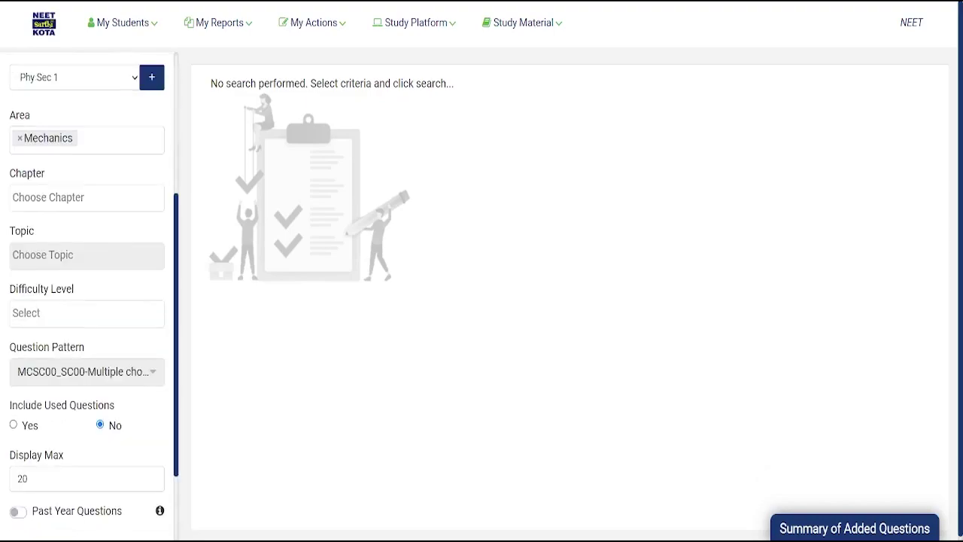
key(alt+Down)
key(Down)
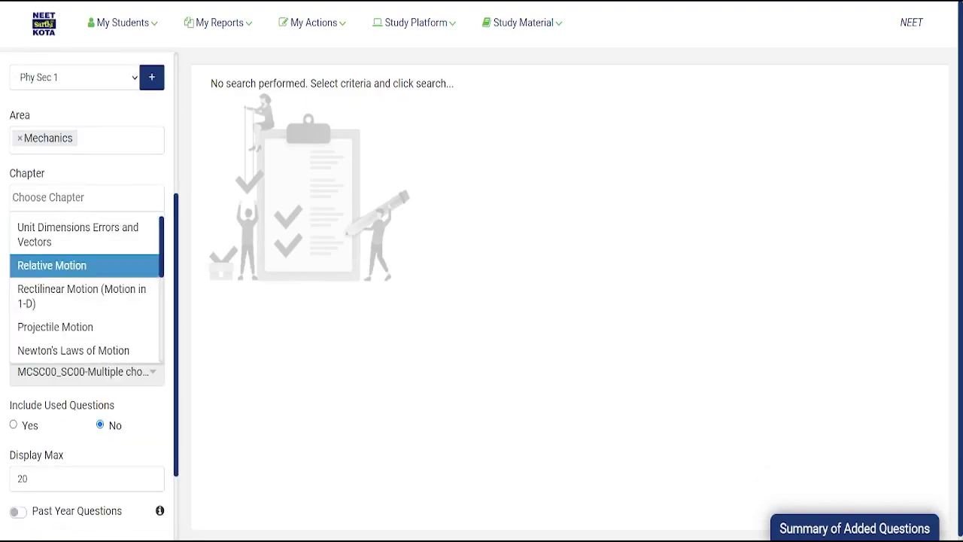
key(Return)
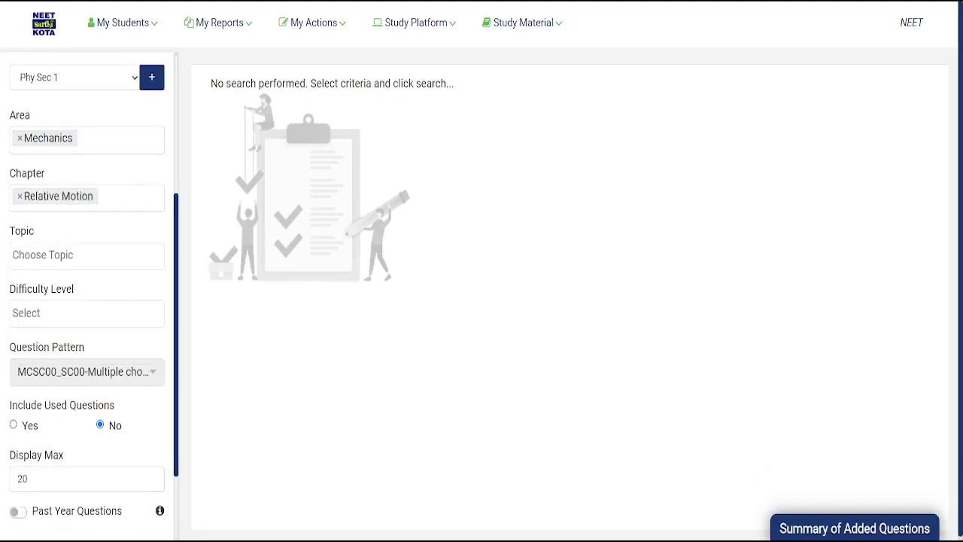
key(Tab)
key(alt+Down)
key(Down)
key(Down)
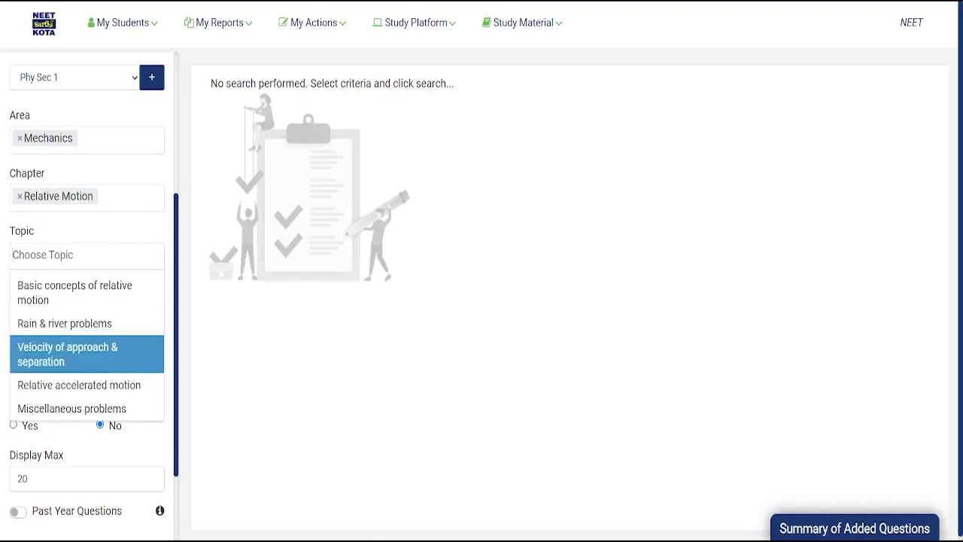
key(Up)
key(Up)
key(Escape)
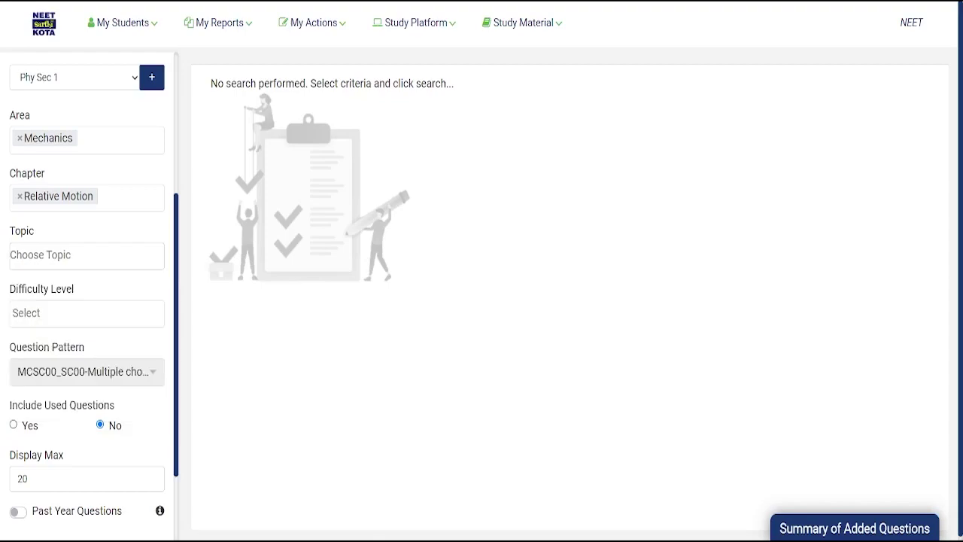
Set the difficulty level of the searched questions to Medium.
key(Tab)
key(alt+Down)
key(Down)
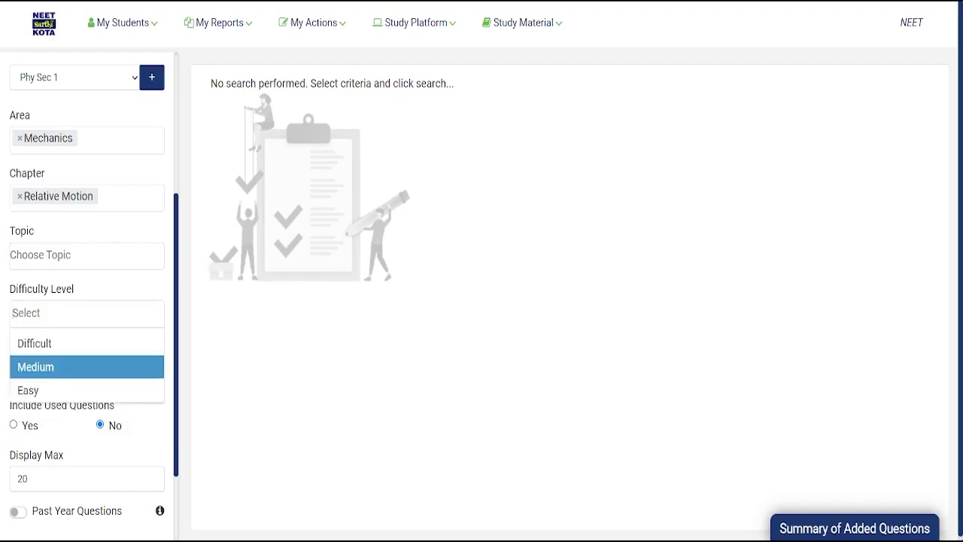
key(Down)
key(Up)
key(Return)
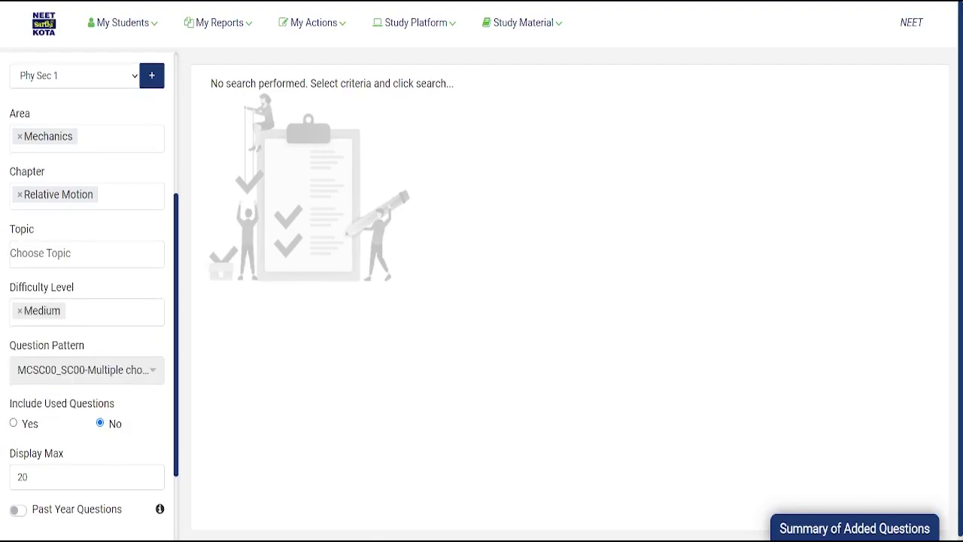
Include used questions in the search and set the maximum number of displayed questions to 50.
scroll(86, 293, down, 3)
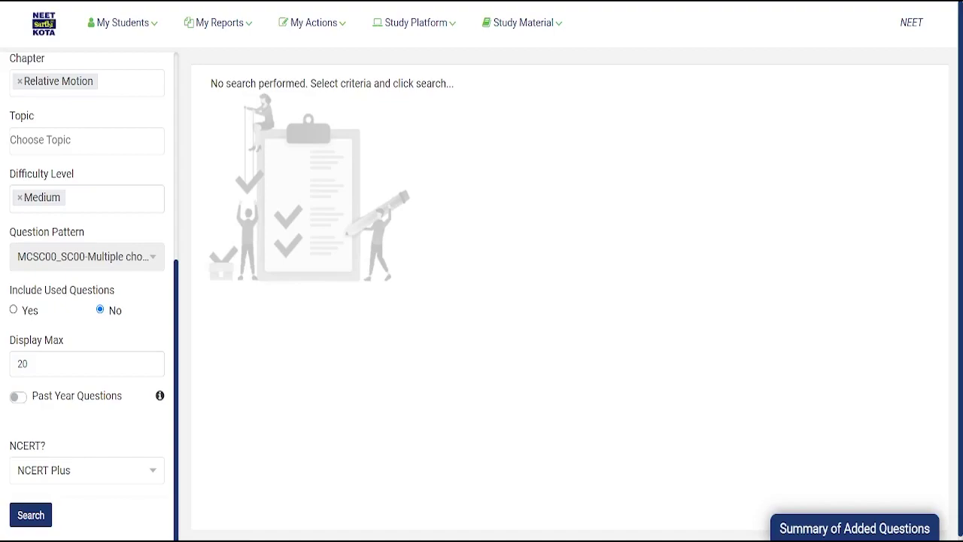
click(14, 310)
drag(32, 364, 15, 363)
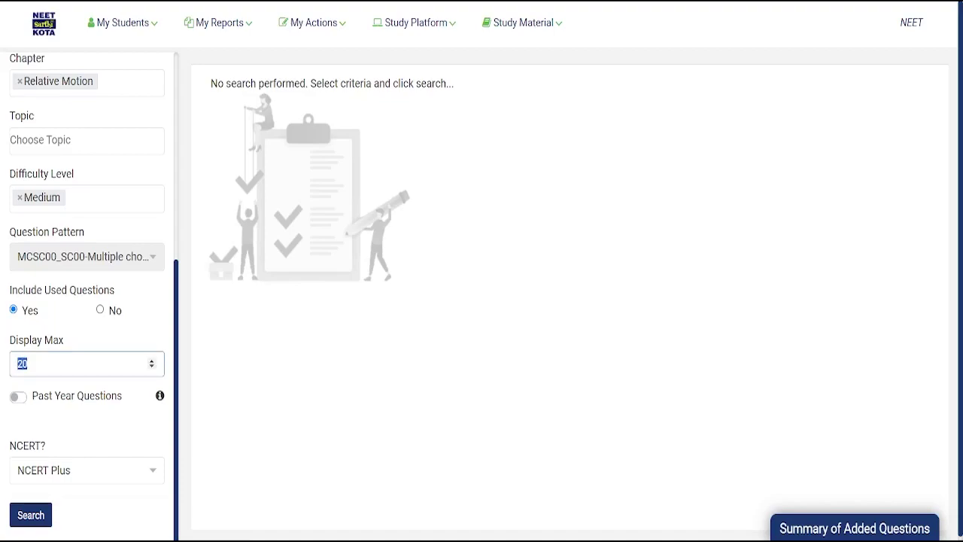
text(50)
Try the Past Year Questions filter with the years 2022, 2021 and 2020, and switch the filter off again.
key(Tab)
key(space)
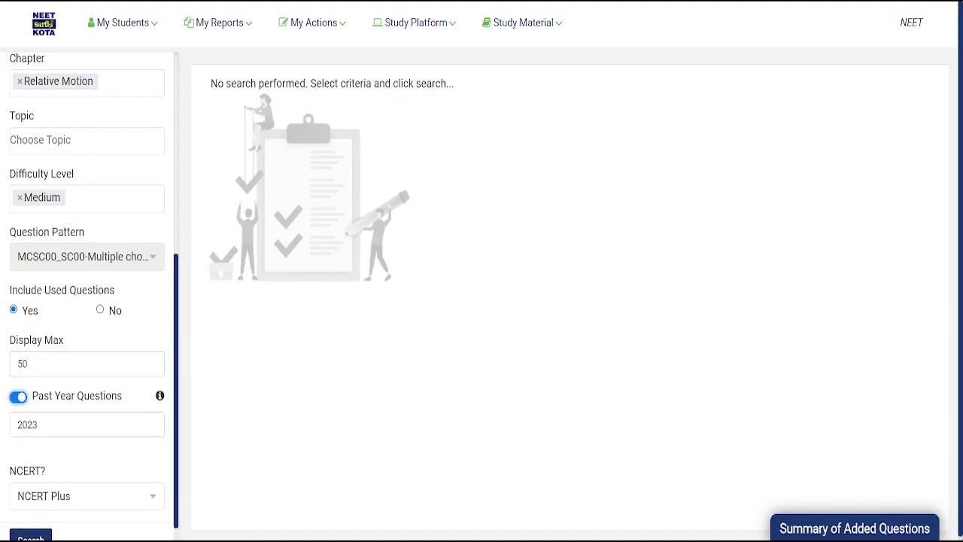
click(87, 424)
click(109, 295)
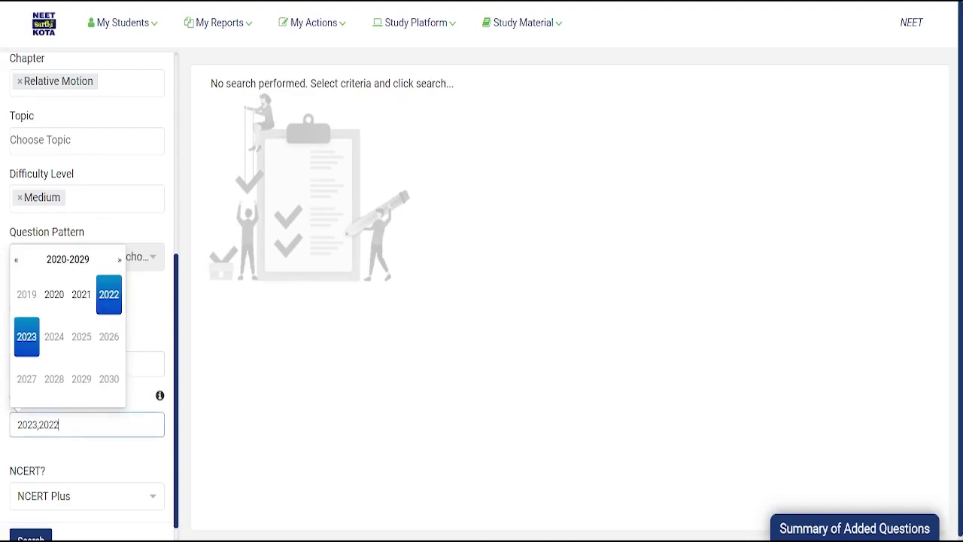
click(81, 294)
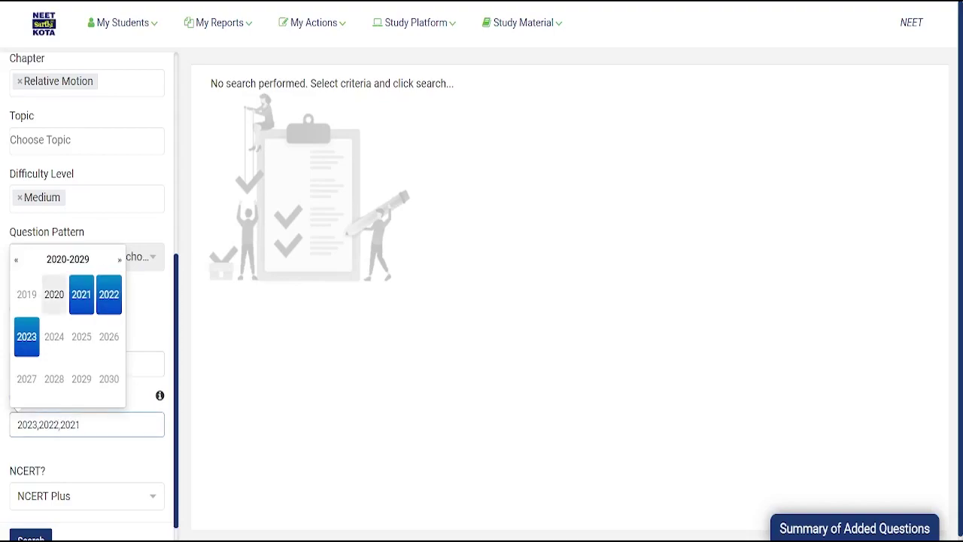
click(54, 294)
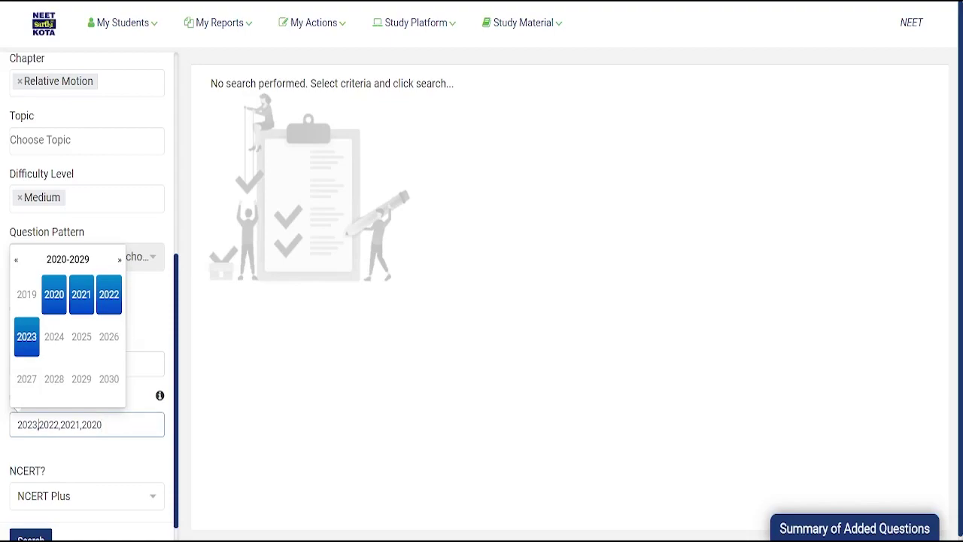
key(BackSpace)
key(BackSpace)
key(BackSpace)
key(BackSpace)
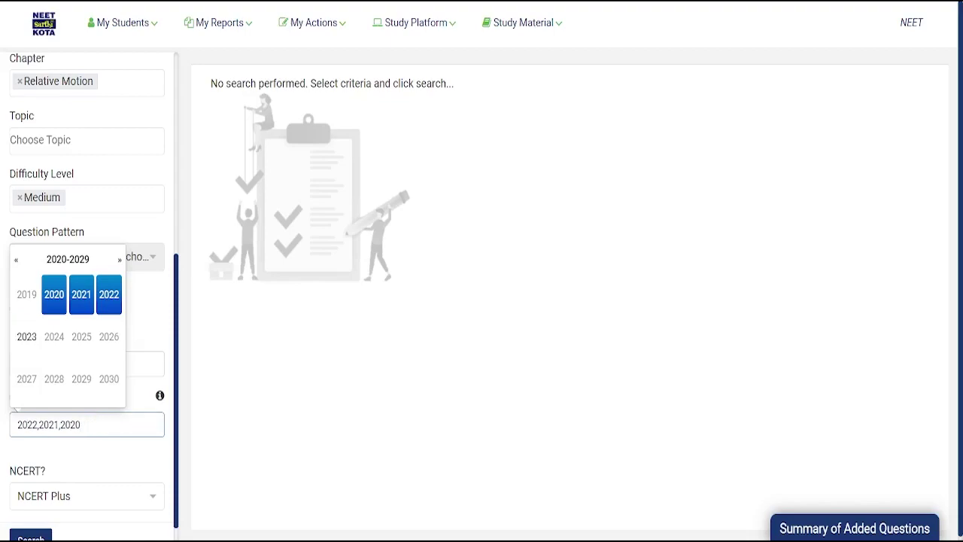
click(92, 454)
click(18, 397)
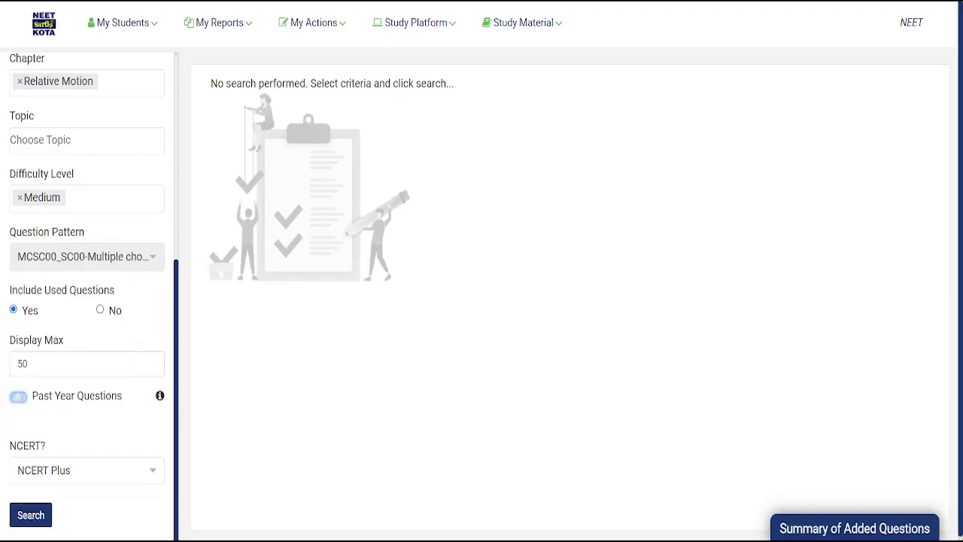
Change the NCERT criterion of the question search to NCERT.
click(87, 470)
key(Down)
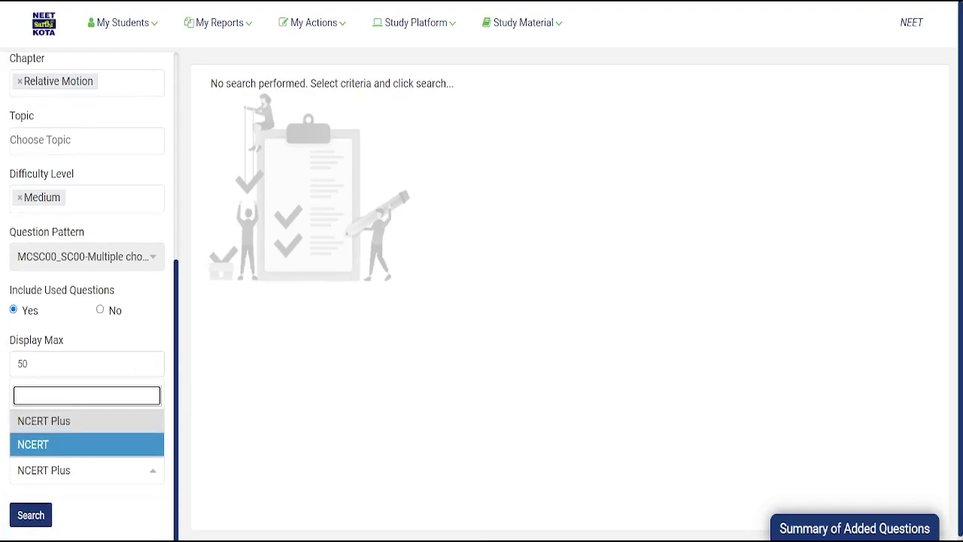
key(Up)
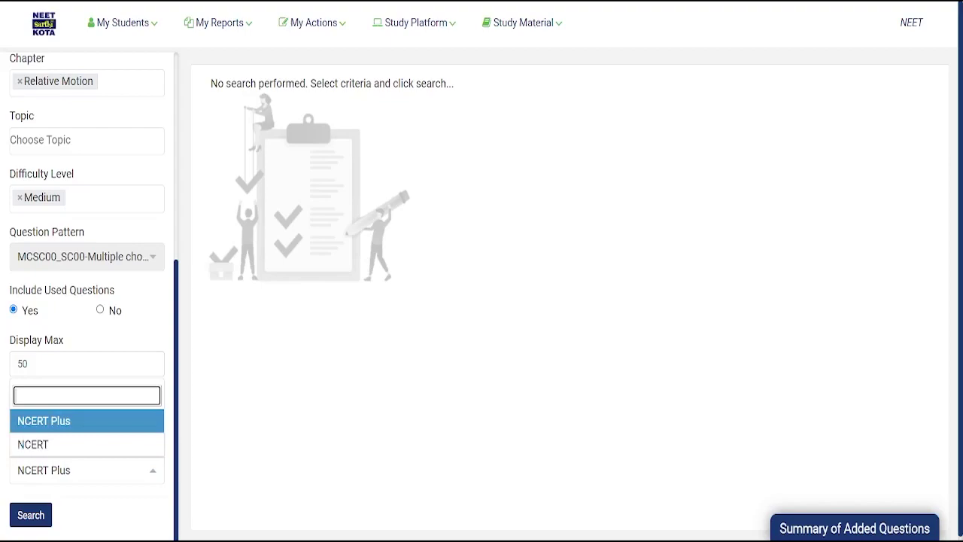
key(Down)
key(Return)
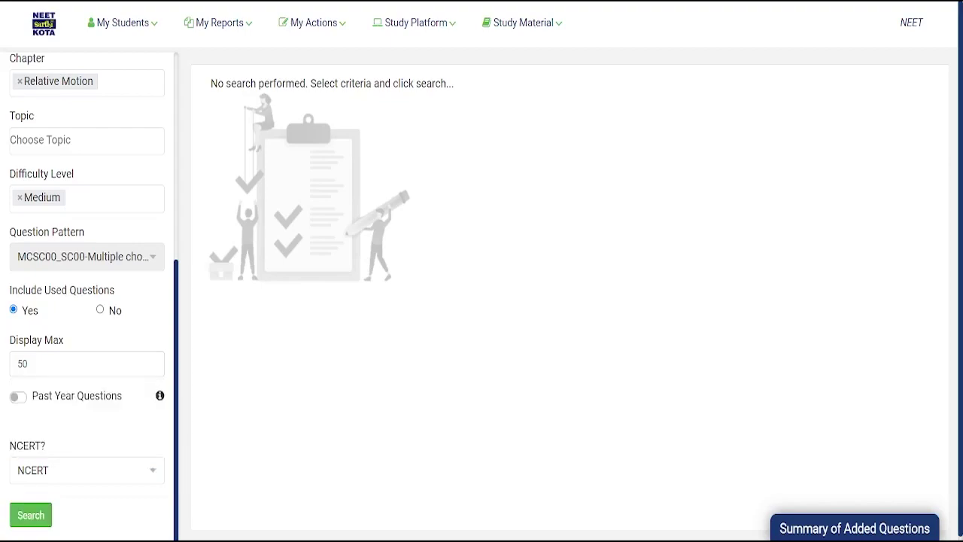
key(Tab)
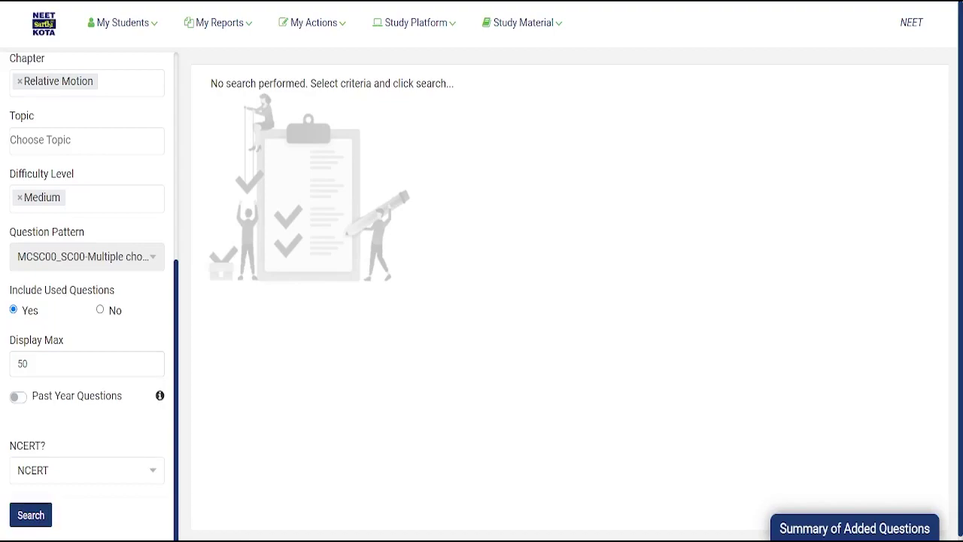
Run the question search for medium NCERT questions of the Relative Motion chapter.
scroll(87, 294, up, 3)
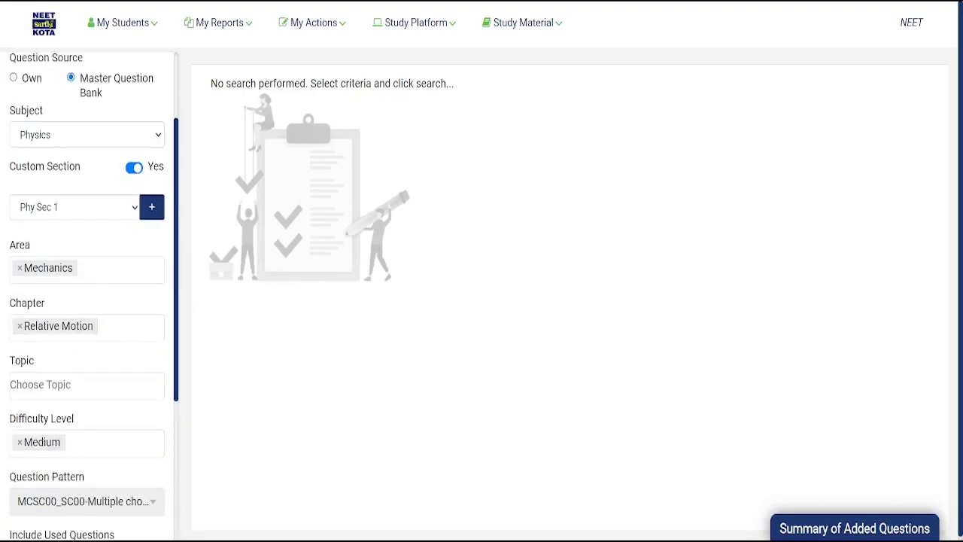
scroll(87, 293, down, 3)
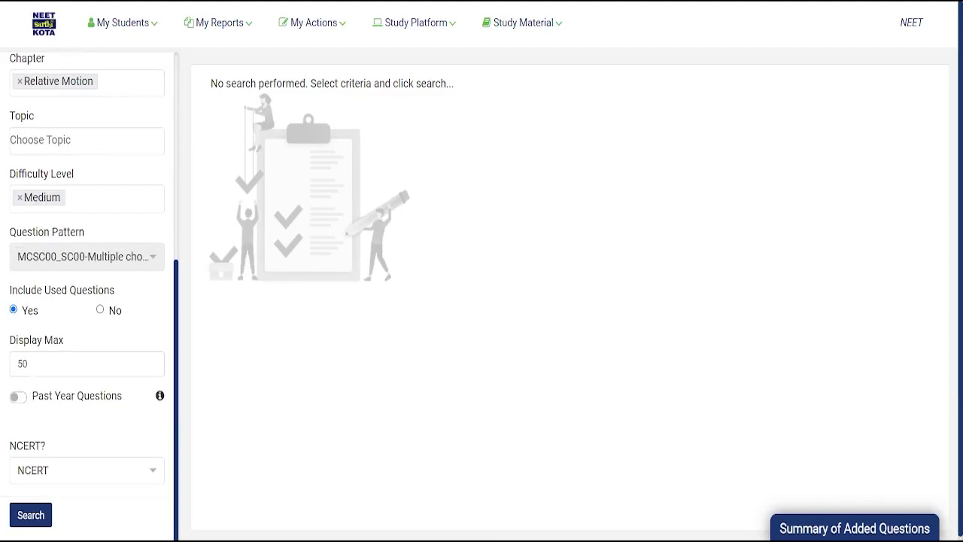
click(31, 515)
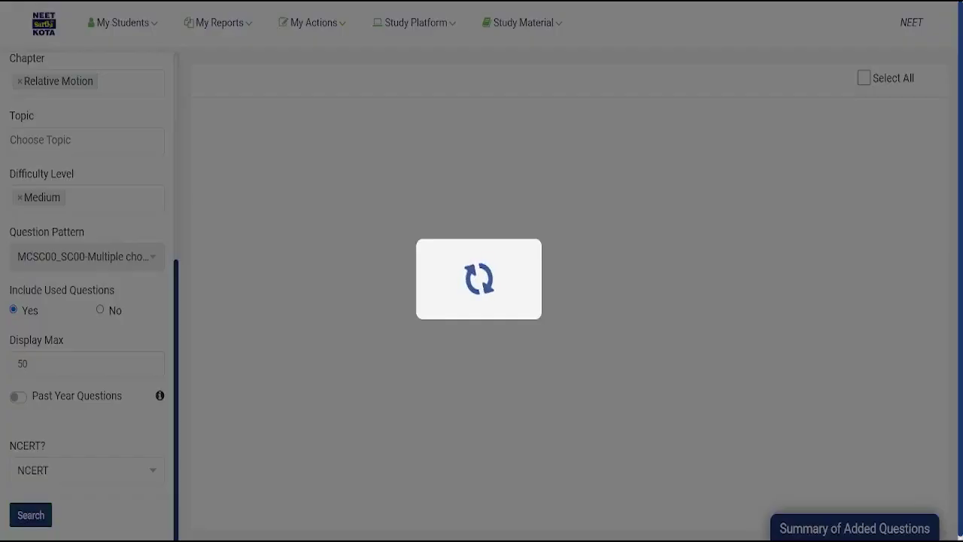
Look through the found Relative Motion questions to see their content, answer options and difficulty ratings.
scroll(570, 301, down, 20)
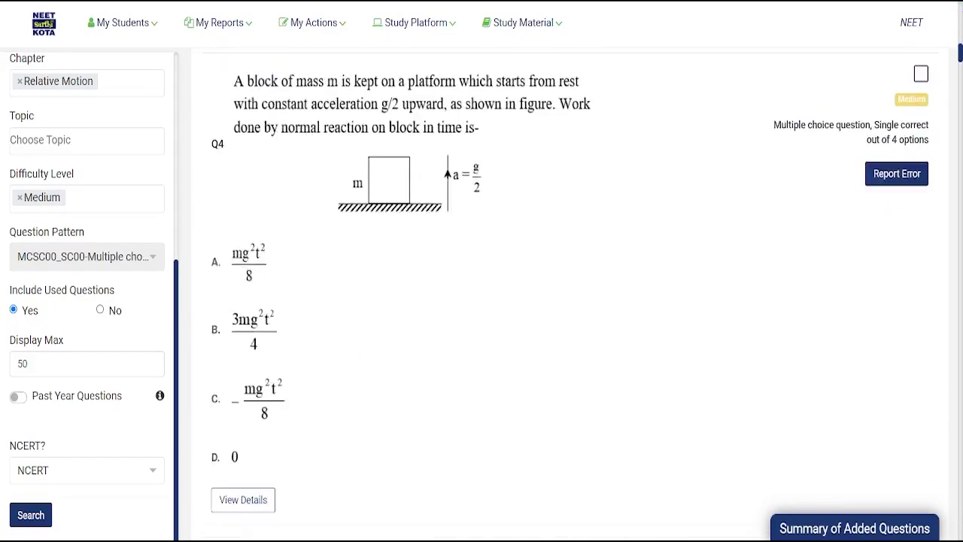
scroll(570, 301, down, 20)
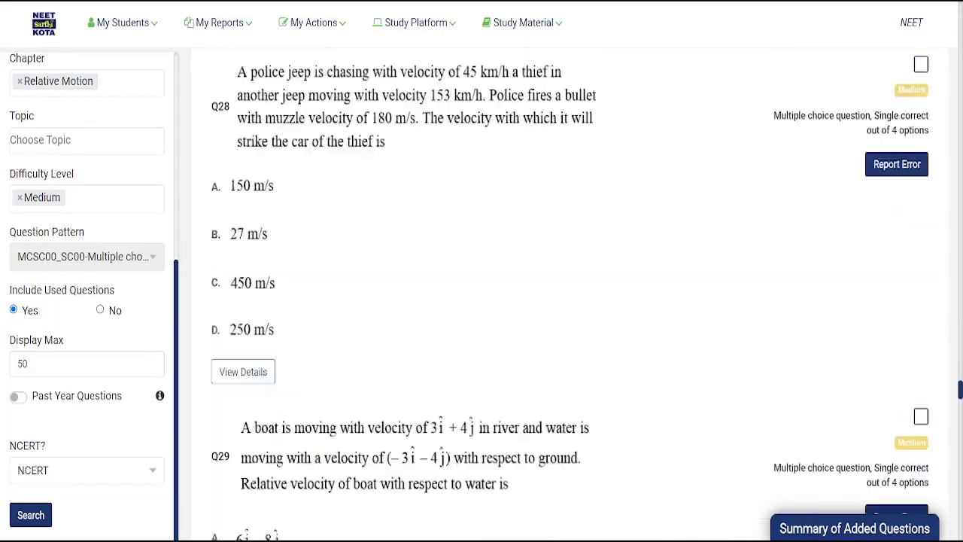
scroll(569, 301, up, 10)
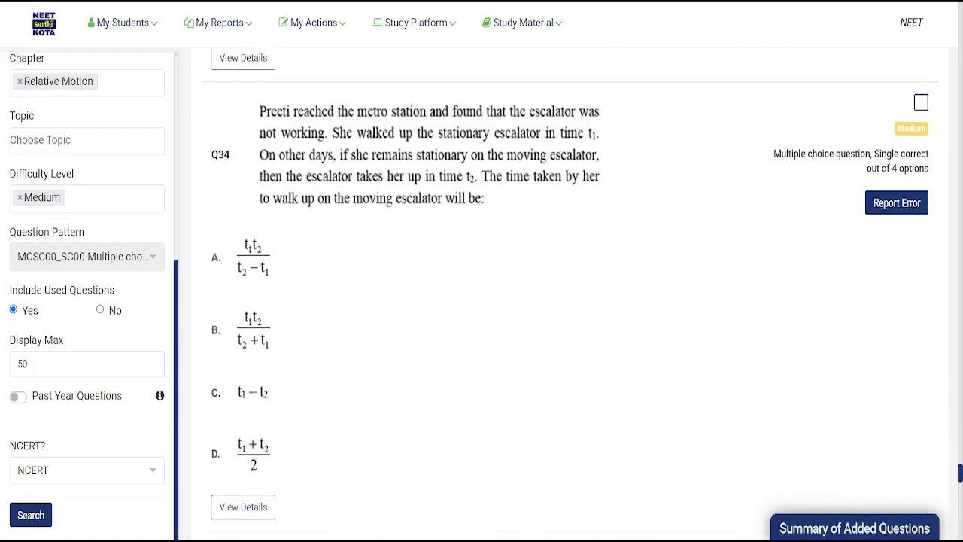
scroll(570, 301, up, 15)
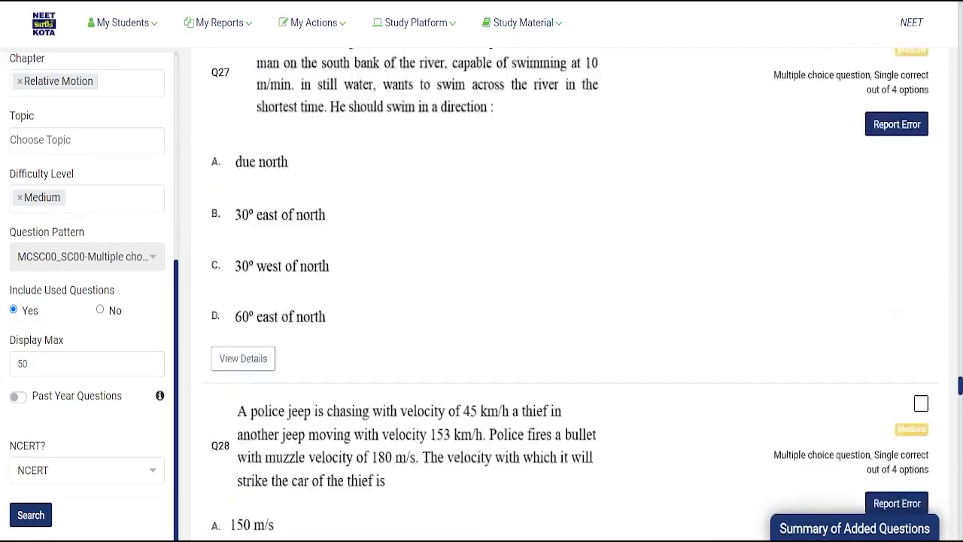
scroll(570, 301, up, 8)
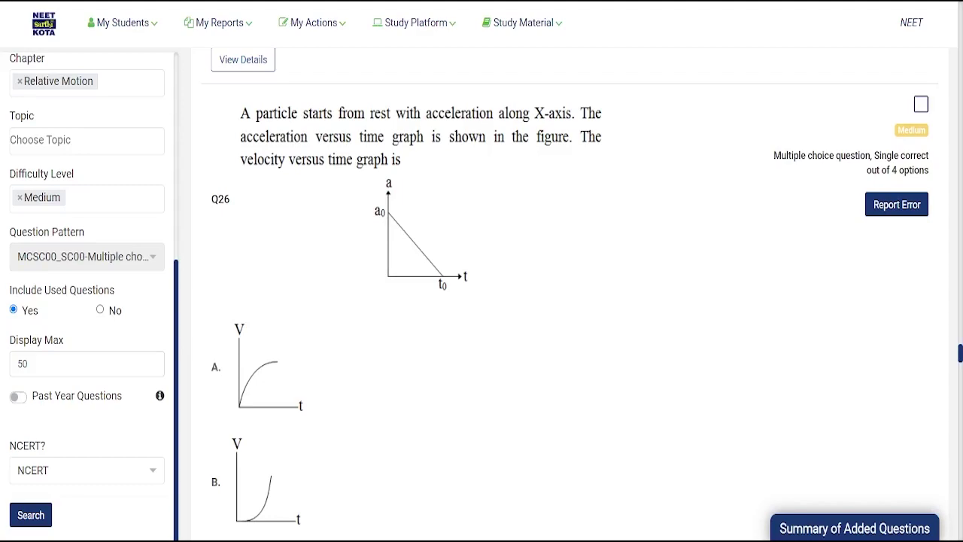
scroll(569, 301, up, 6)
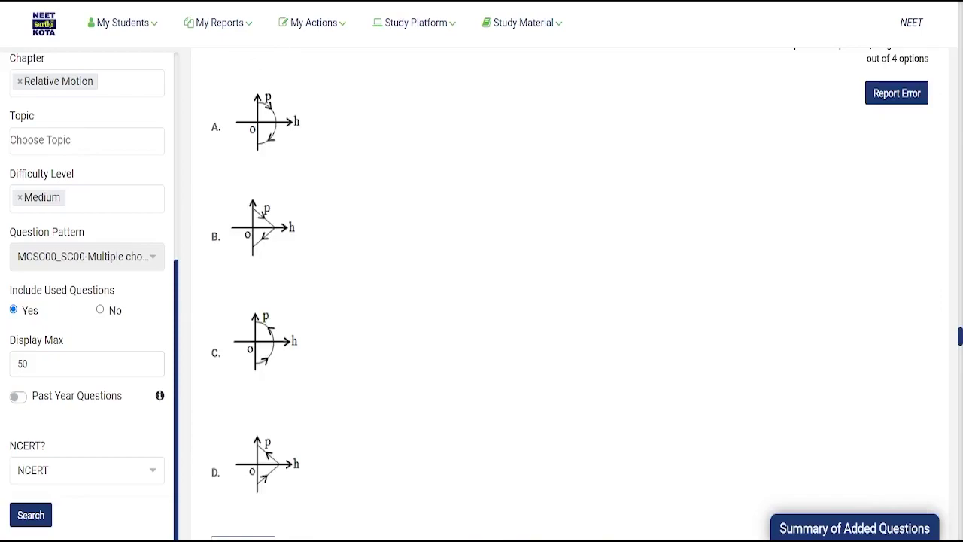
scroll(570, 301, up, 3)
scroll(570, 301, up, 20)
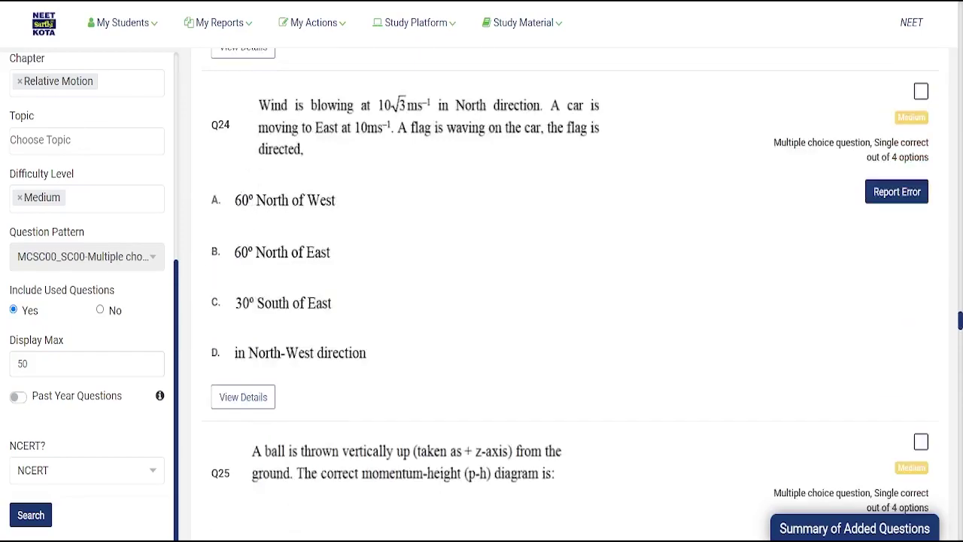
scroll(570, 301, up, 20)
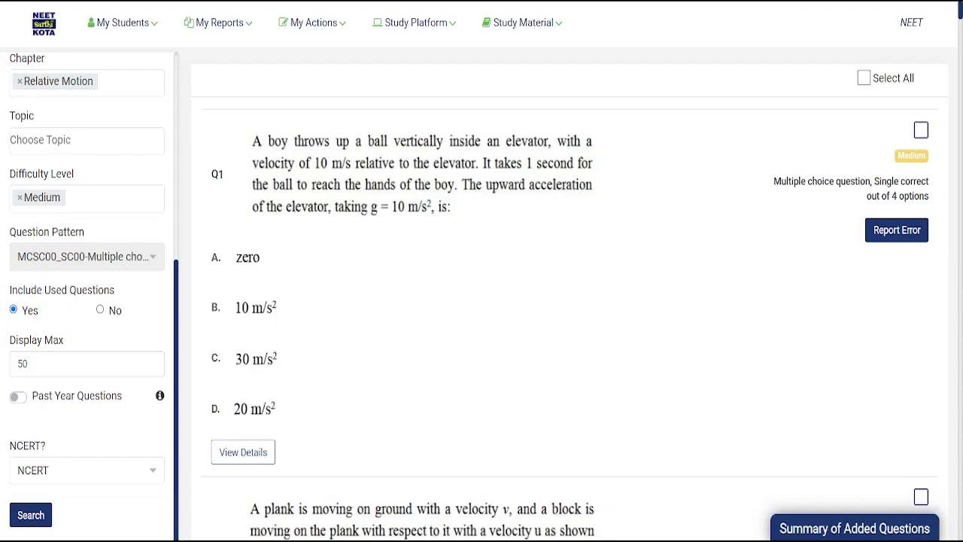
Look at the topics available for the Relative Motion chapter without choosing one.
scroll(91, 301, up, 1)
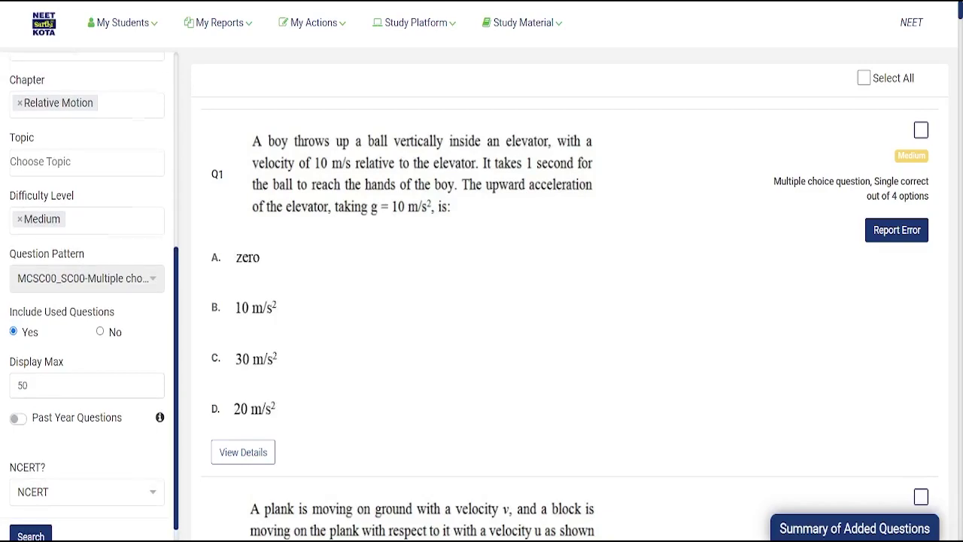
scroll(91, 301, up, 1)
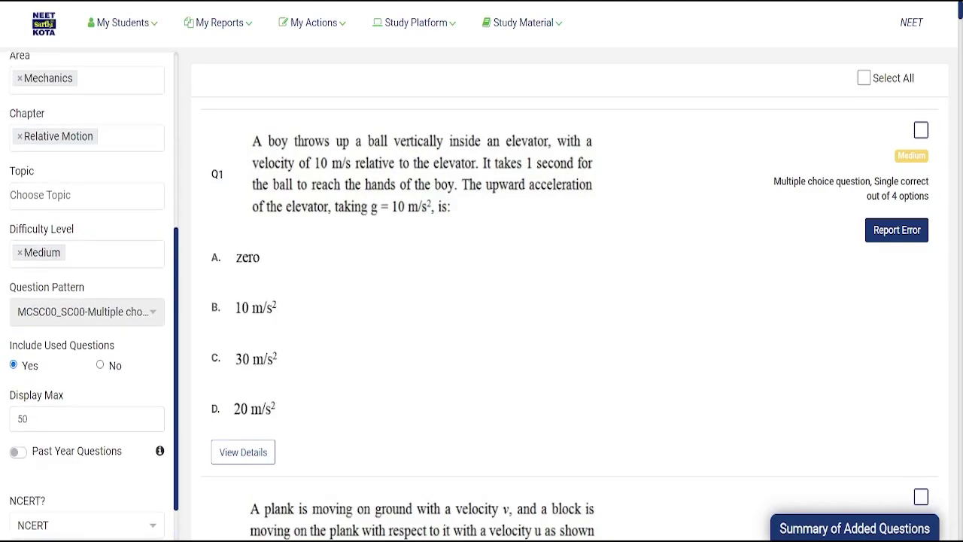
click(87, 196)
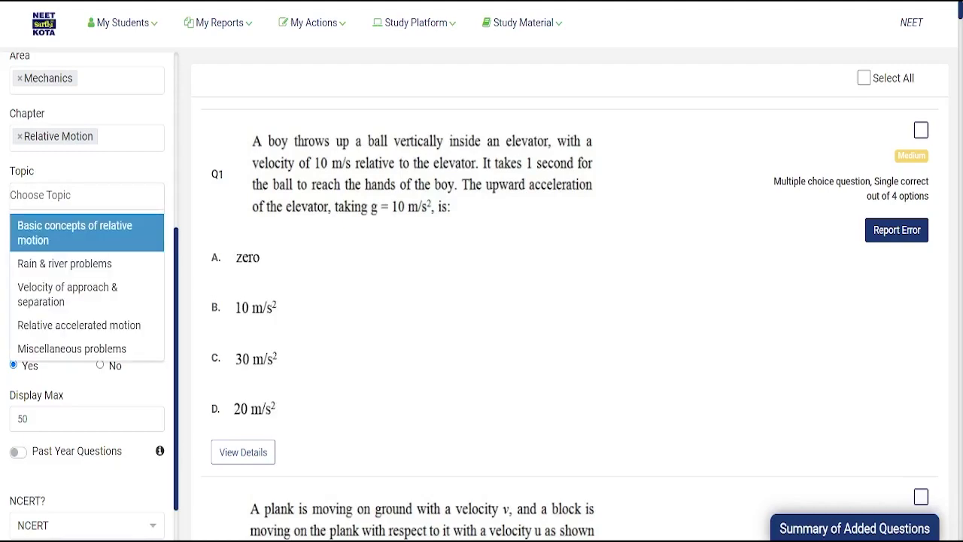
key(Escape)
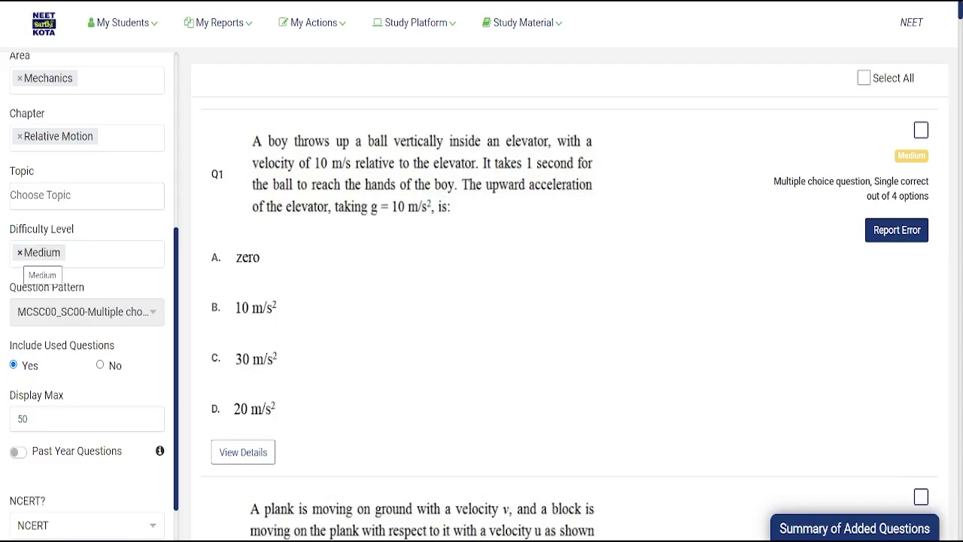
Remove the Medium difficulty criterion, rerun the question search and review the results down to the last question.
click(19, 253)
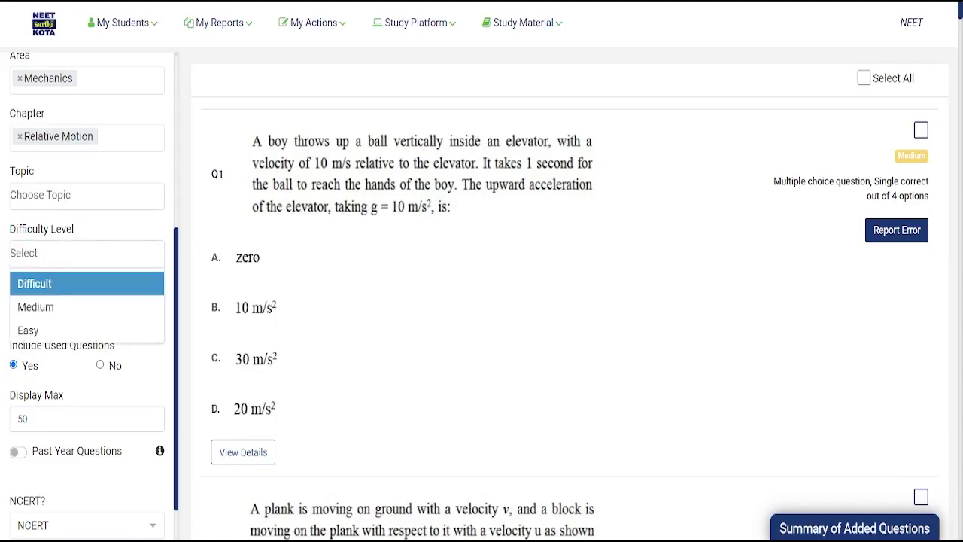
click(76, 253)
scroll(87, 301, down, 10)
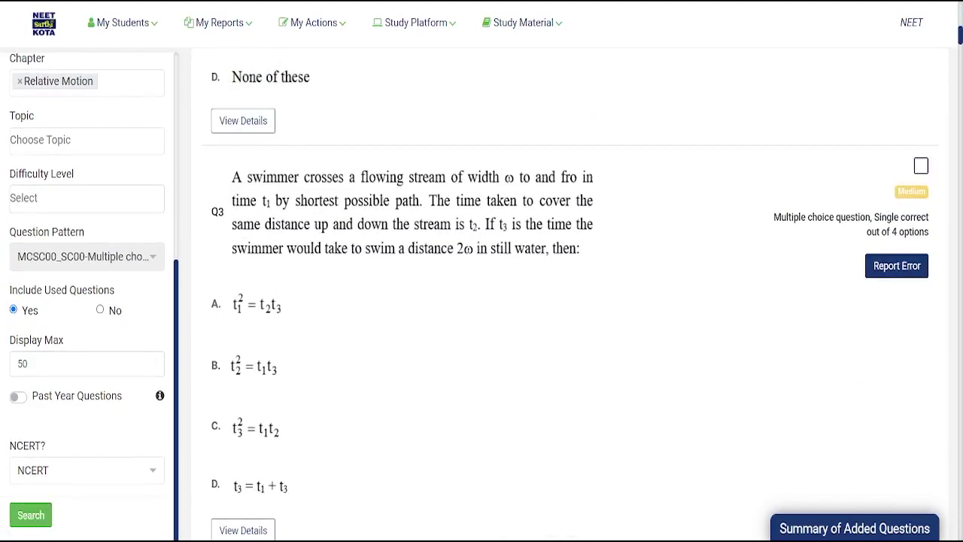
click(31, 515)
scroll(87, 363, down, 5)
scroll(571, 301, down, 10)
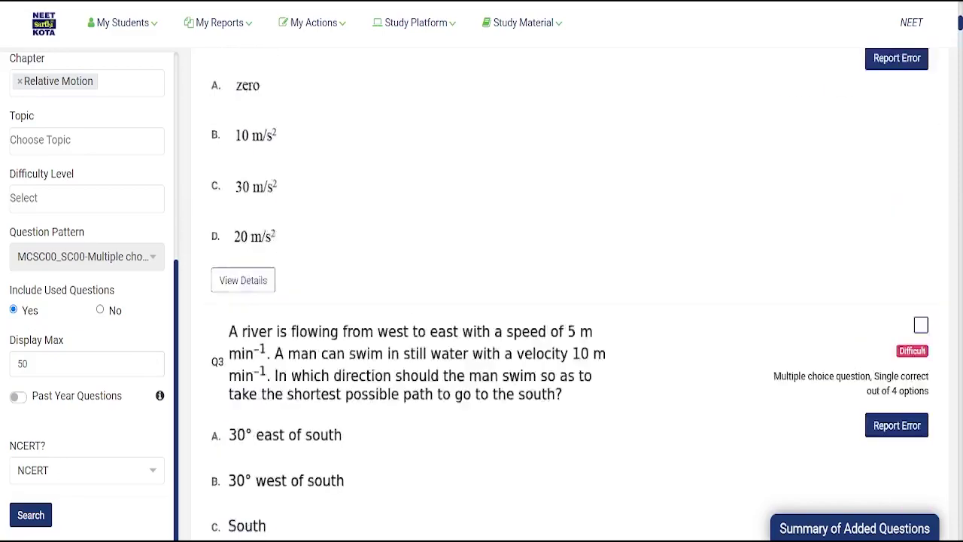
scroll(572, 301, down, 20)
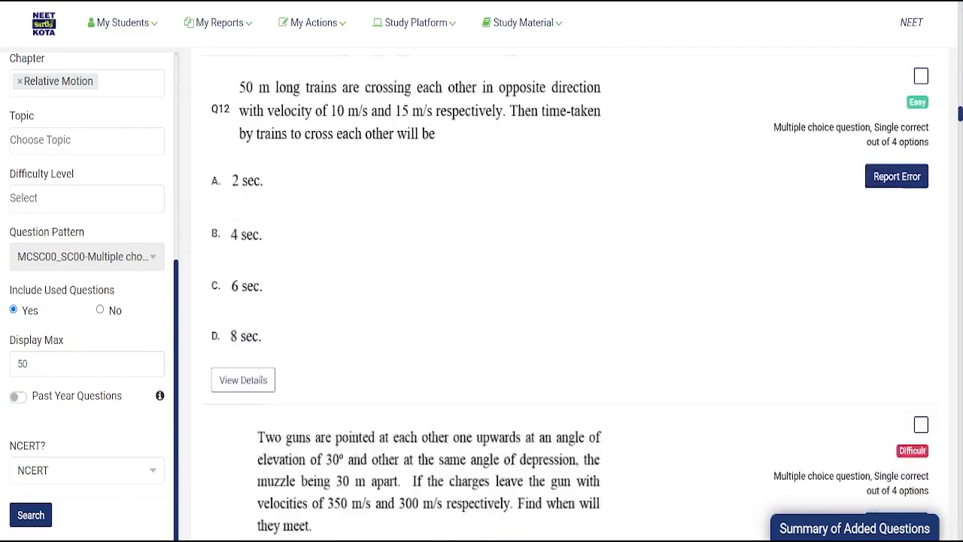
scroll(572, 301, down, 20)
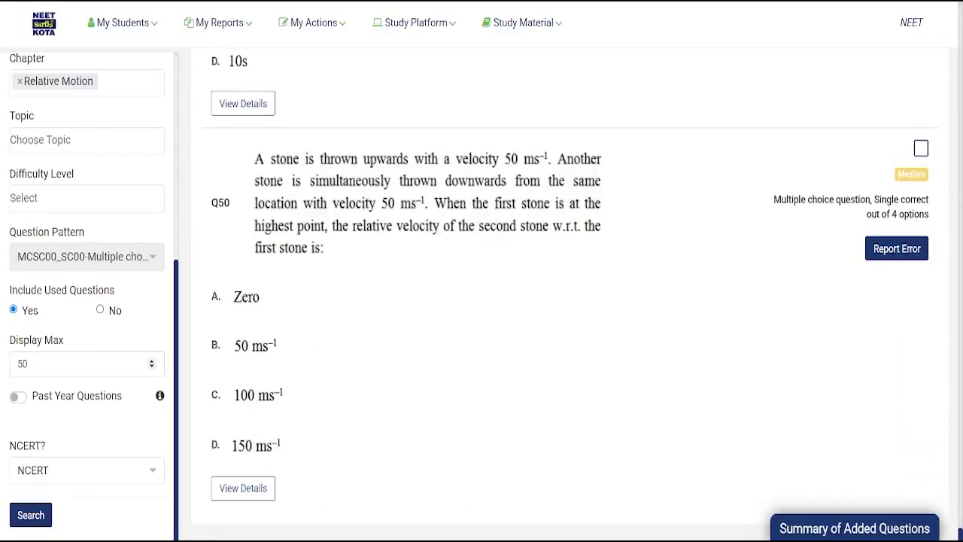
Try raising the maximum number of displayed questions to 100 and 60, and set it back to 50.
drag(30, 364, 14, 364)
text(100)
click(31, 516)
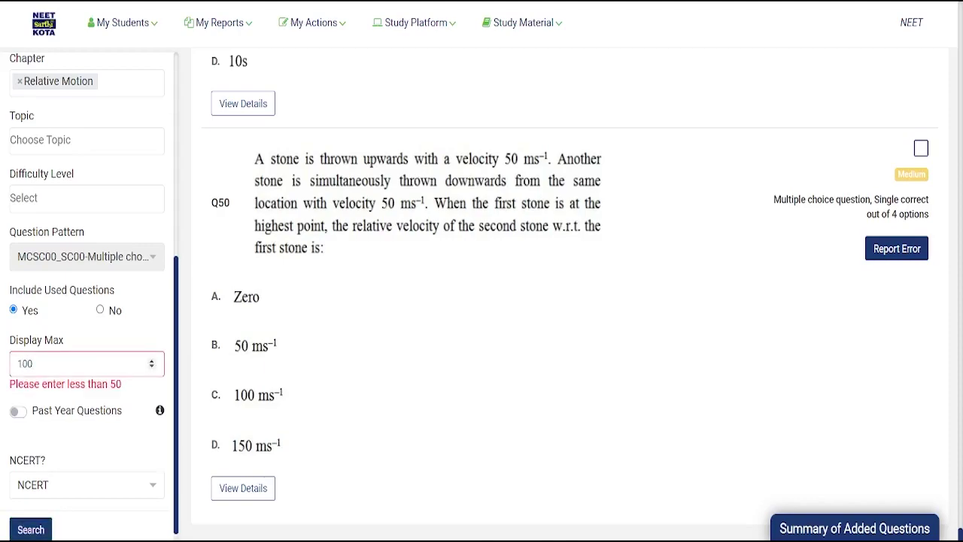
double_click(25, 363)
text(60)
key(ctrl+a)
text(50)
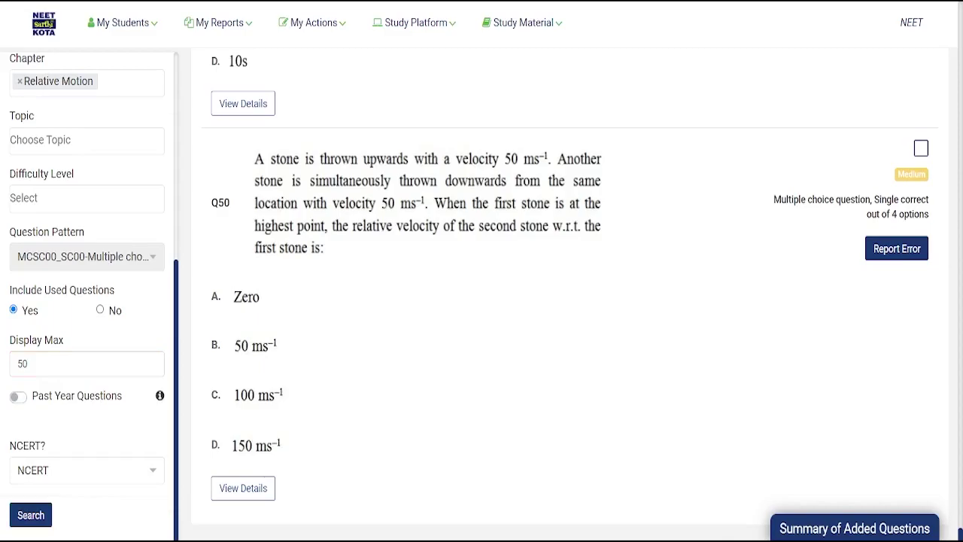
Select questions Q1, Q3 and Q5 from the search results for the paper.
scroll(572, 293, up, 20)
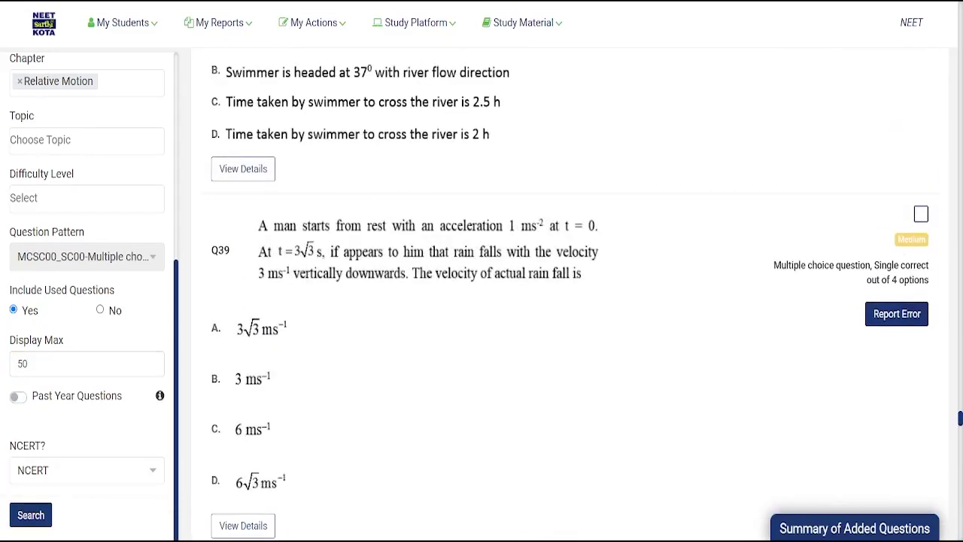
scroll(572, 294, up, 6)
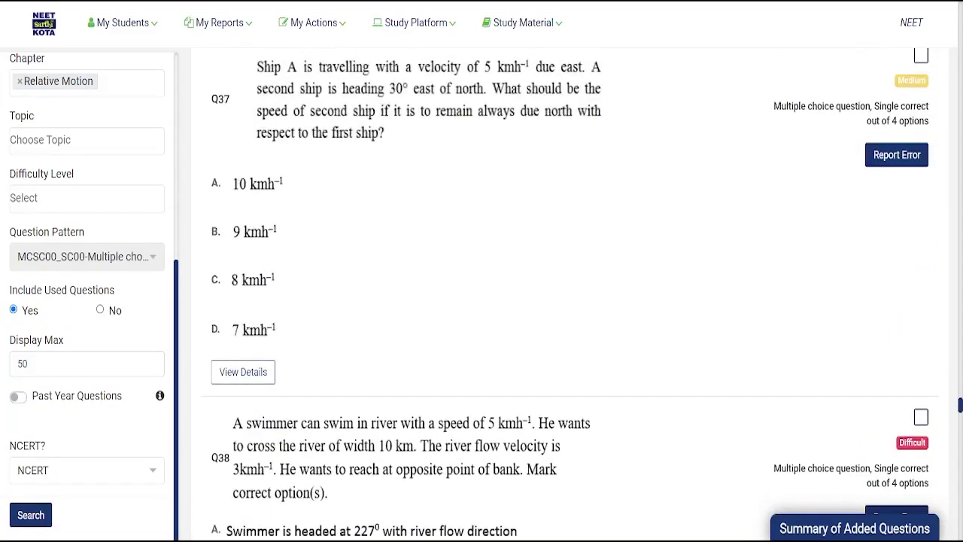
scroll(571, 294, up, 3)
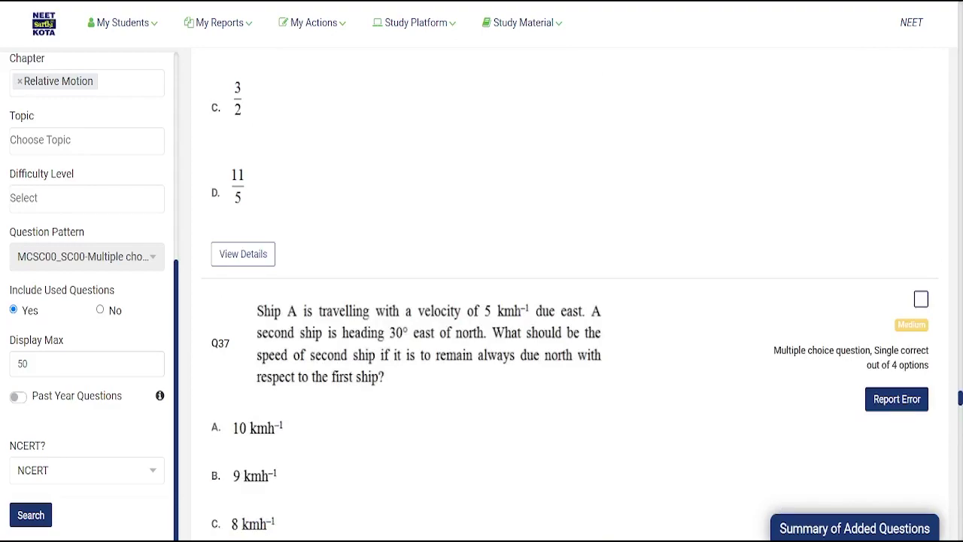
scroll(572, 293, up, 20)
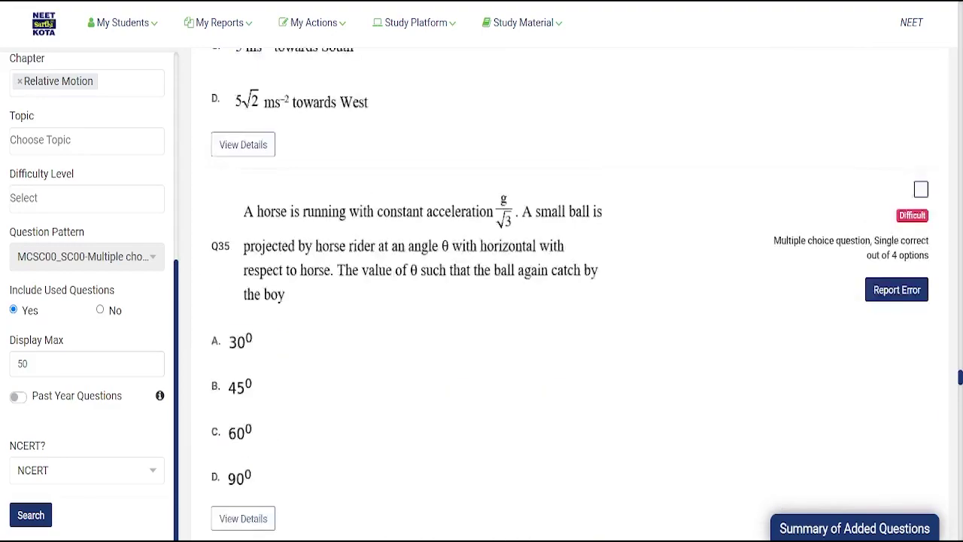
scroll(572, 293, up, 20)
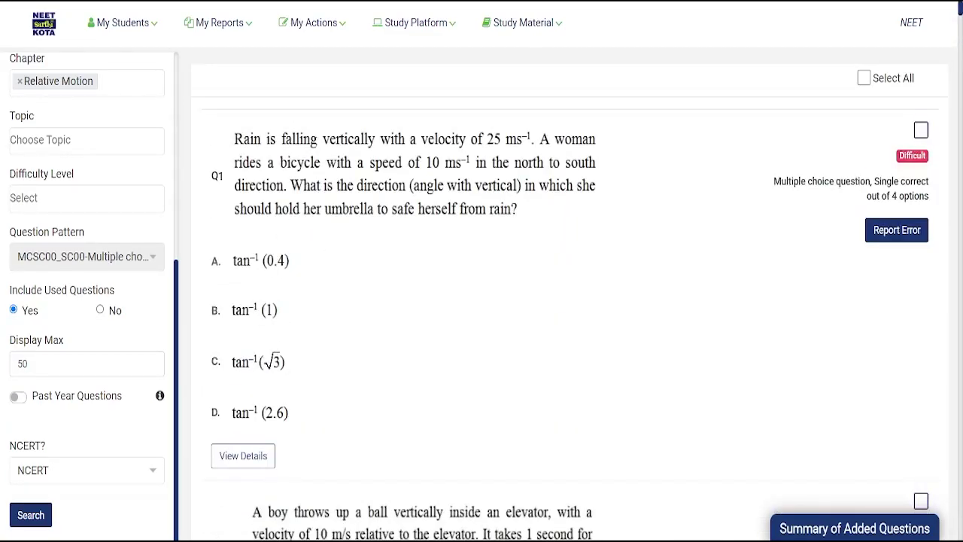
click(921, 130)
scroll(572, 293, down, 6)
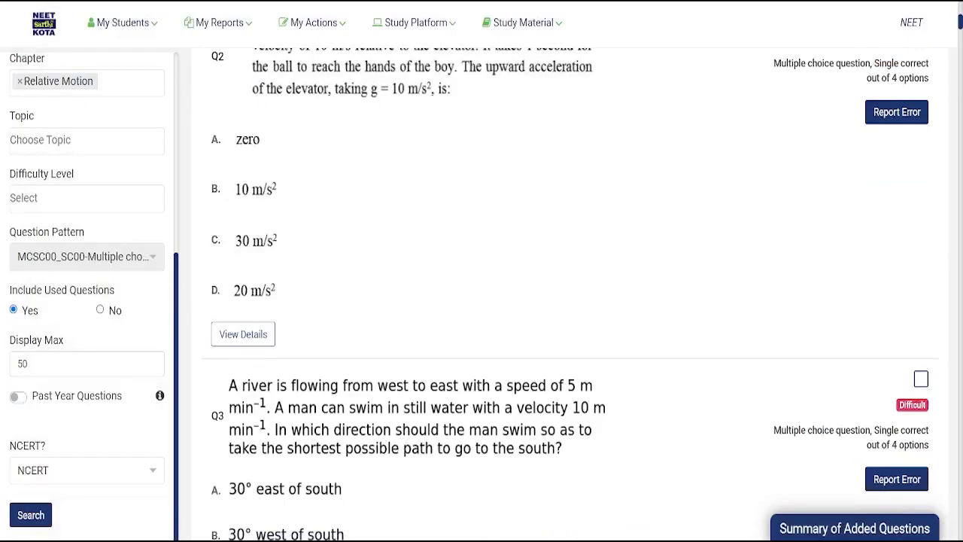
click(921, 378)
scroll(921, 379, down, 10)
click(920, 330)
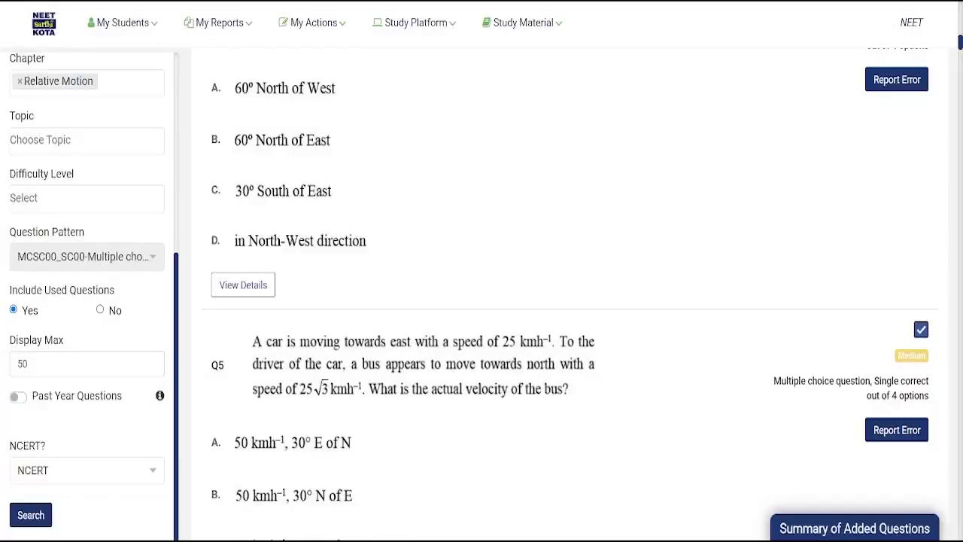
Add one question between Q5 and Q9, as well as Q9, Q11 and Q13, to the selection.
scroll(921, 330, down, 10)
click(921, 264)
scroll(572, 293, down, 10)
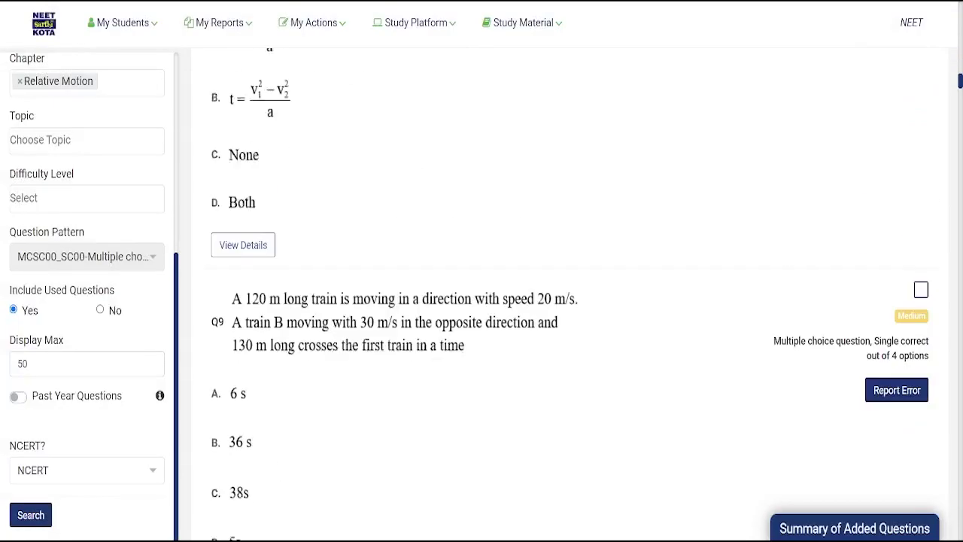
click(921, 275)
scroll(920, 275, down, 10)
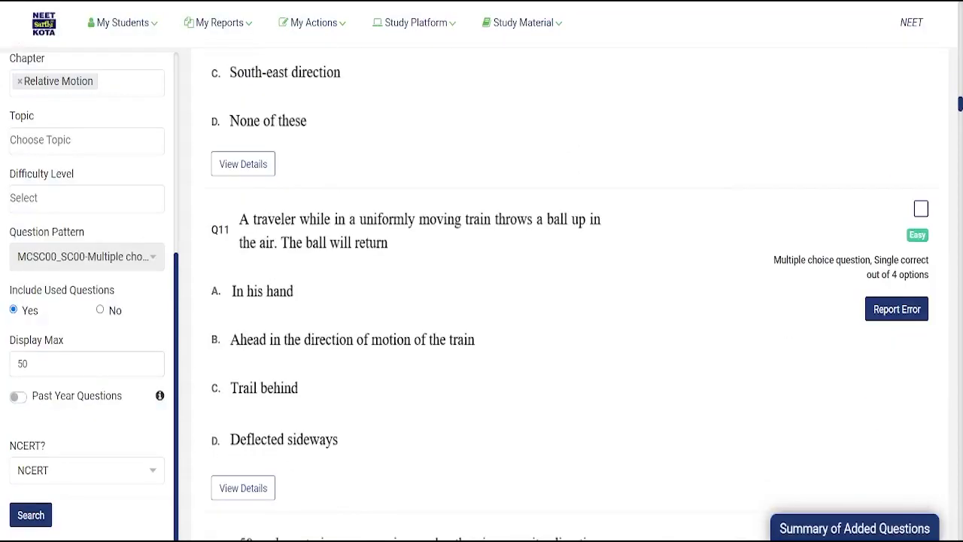
click(921, 209)
scroll(921, 208, down, 10)
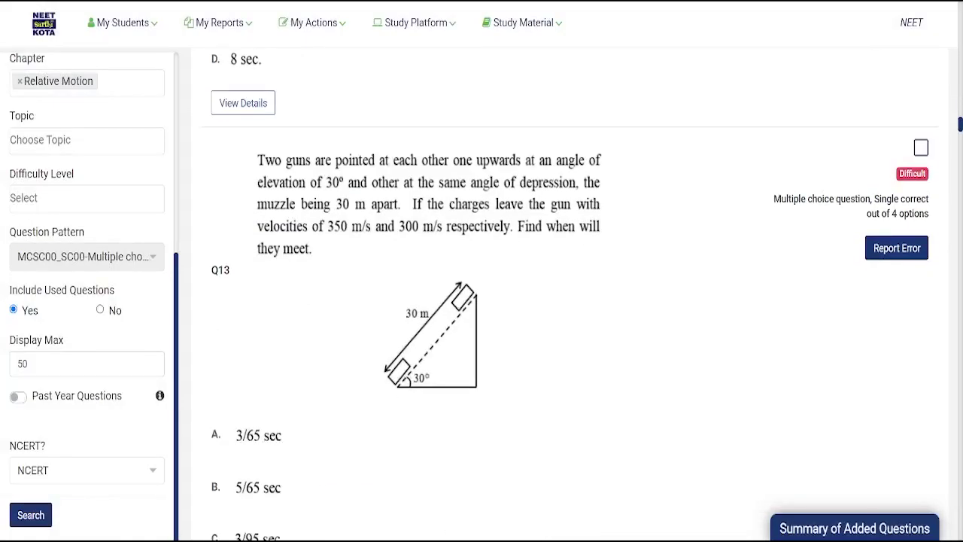
click(921, 147)
Extend the question selection with Q15, Q17 and Q18.
scroll(921, 148, down, 10)
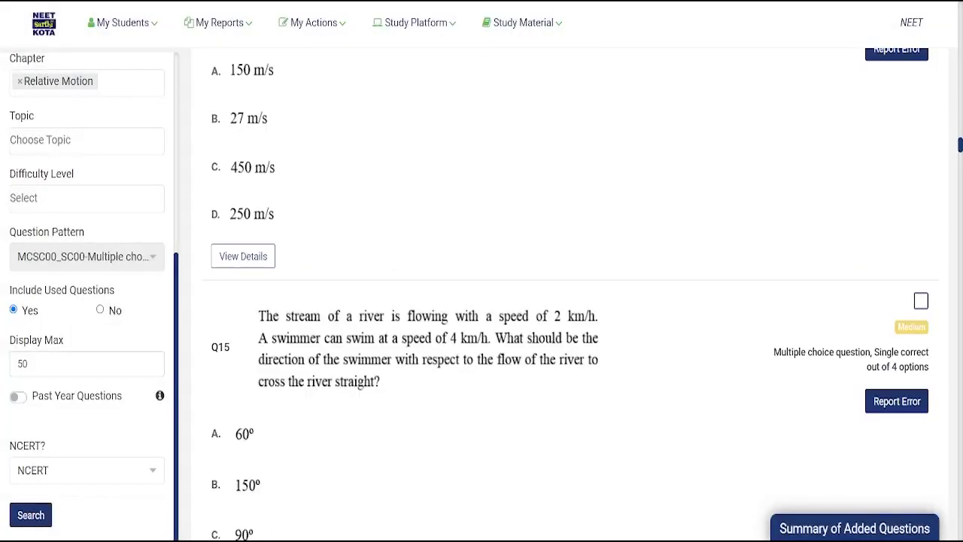
click(921, 300)
scroll(921, 300, down, 10)
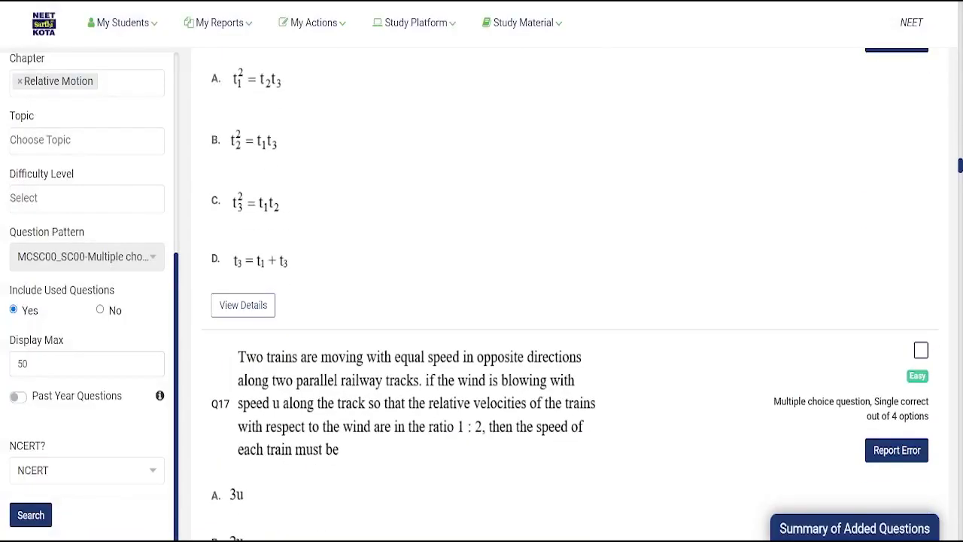
click(921, 350)
scroll(921, 349, down, 5)
click(921, 234)
scroll(921, 235, down, 6)
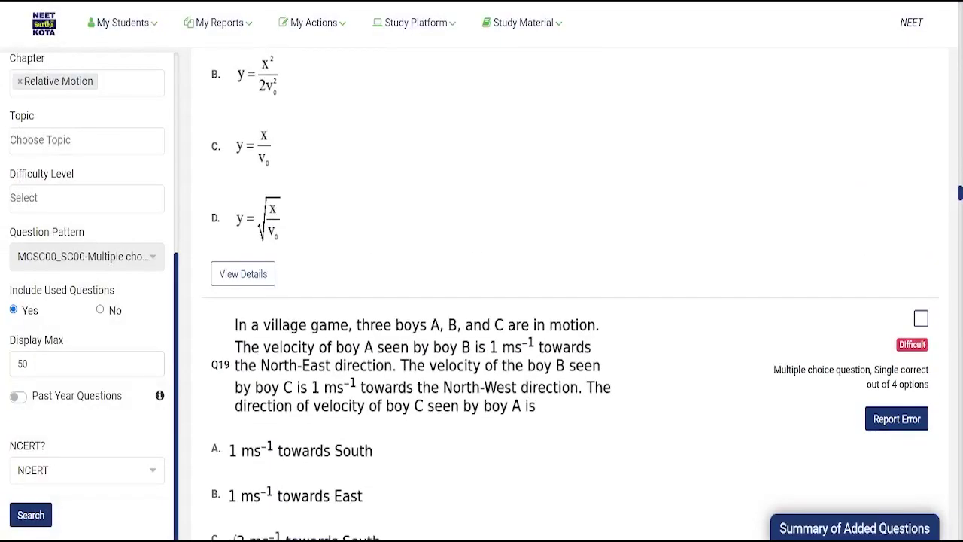
Add questions Q19 and Q21 to the selection and check the summary of added questions.
click(921, 318)
scroll(921, 318, down, 8)
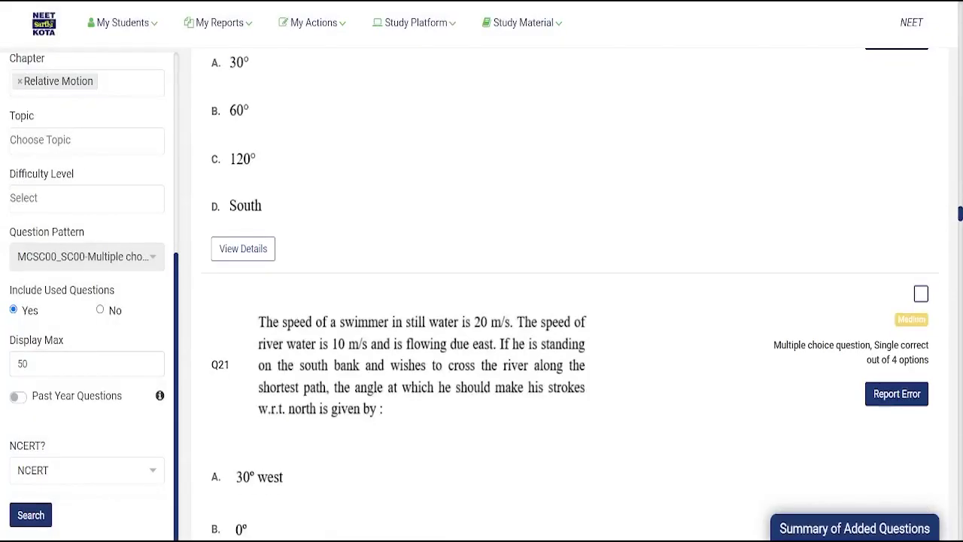
click(921, 293)
click(855, 528)
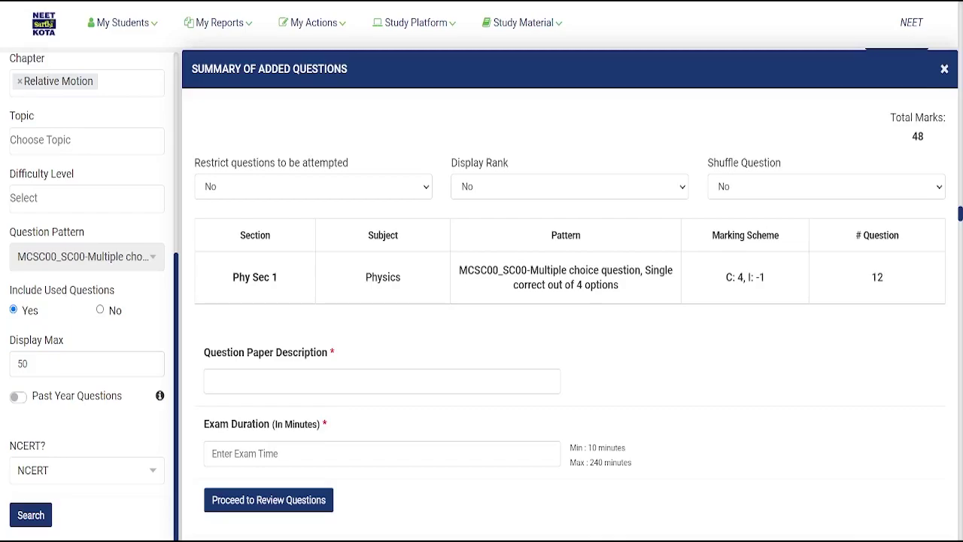
key(Escape)
Select all Relative Motion questions in the search results and open the summary of added questions.
scroll(572, 301, down, 15)
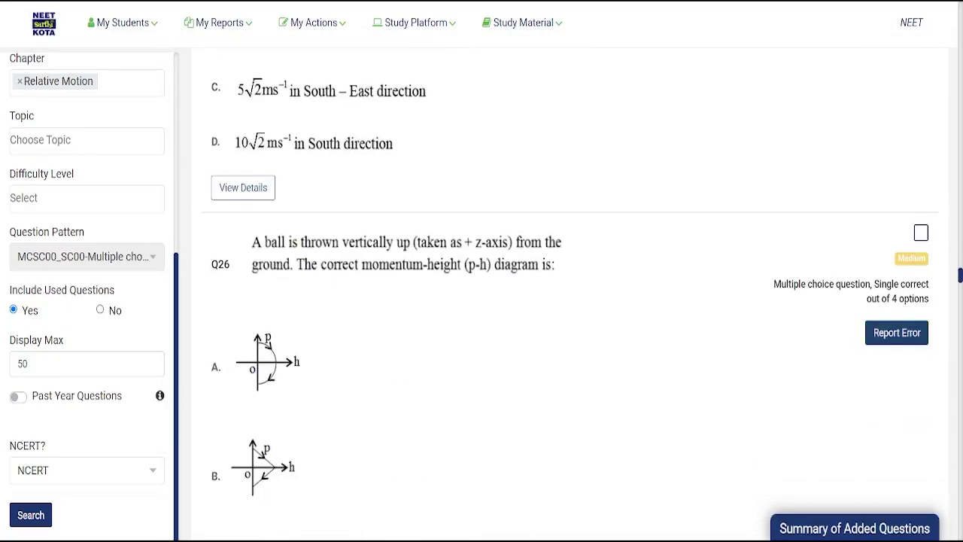
scroll(572, 301, up, 20)
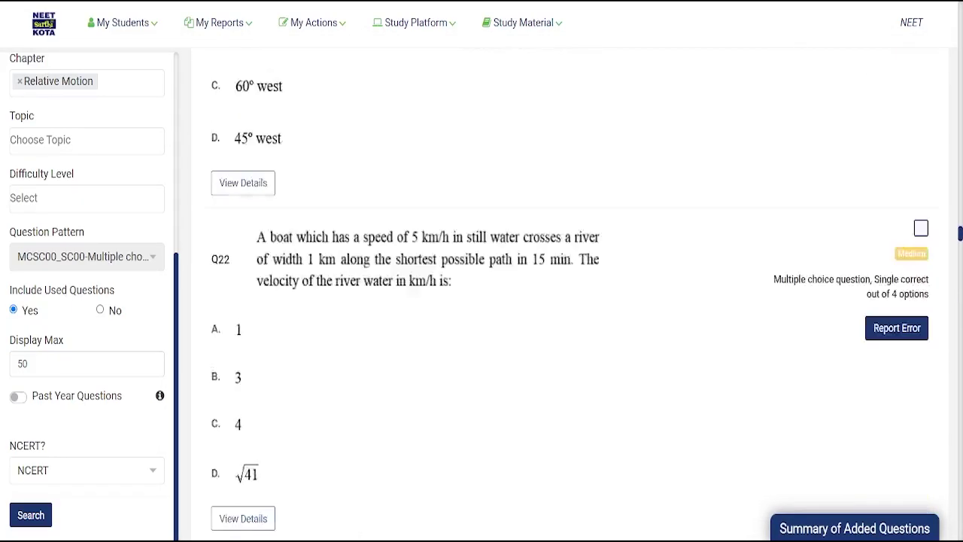
scroll(571, 301, up, 10)
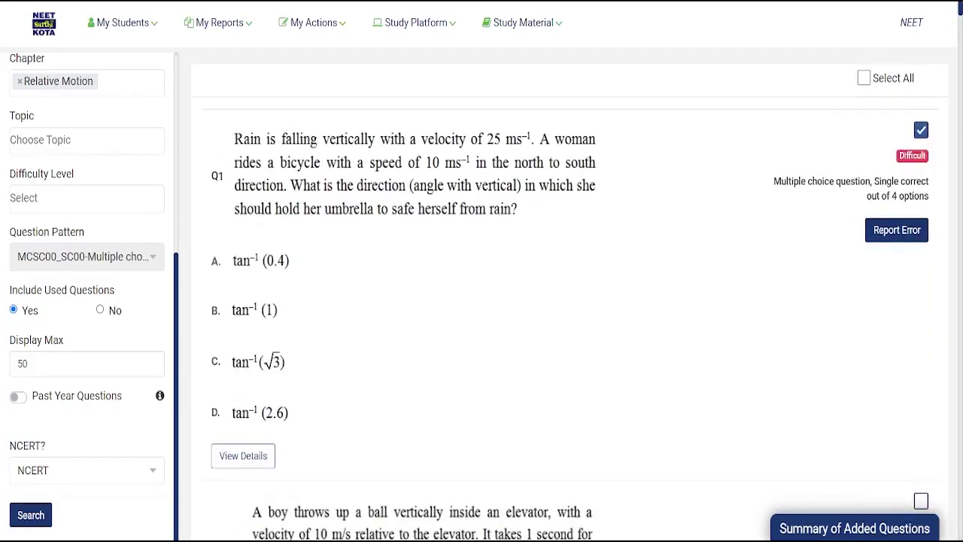
click(864, 77)
click(855, 528)
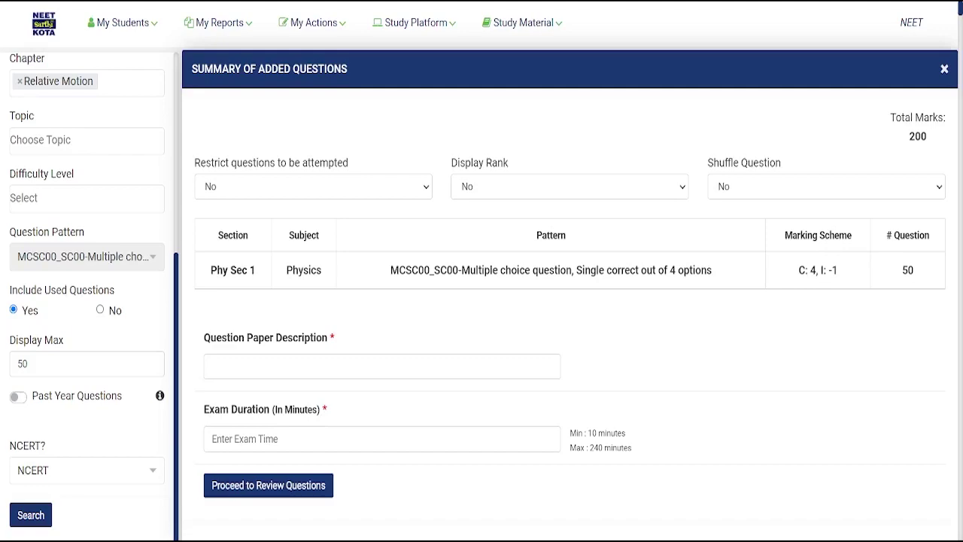
Describe the question paper as Test 001 NEET DEMO, set the exam duration to 60 minutes and proceed to the question review.
click(269, 367)
text(Test)
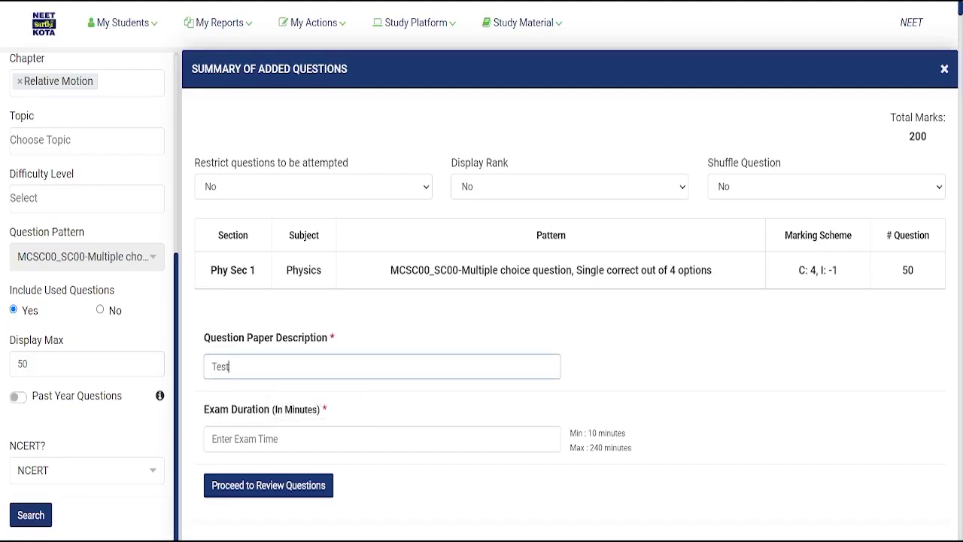
text( 001 NEET DEMO)
click(218, 438)
text(60)
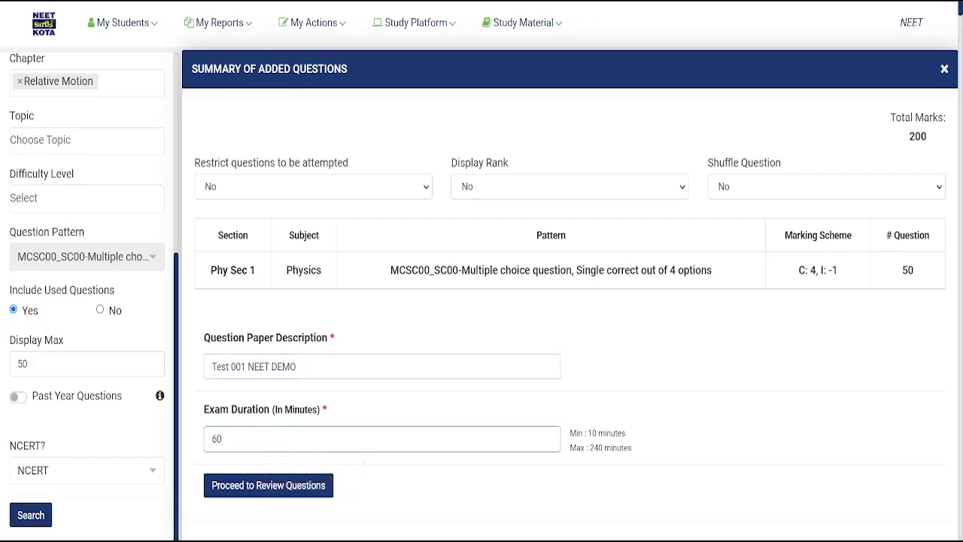
click(268, 486)
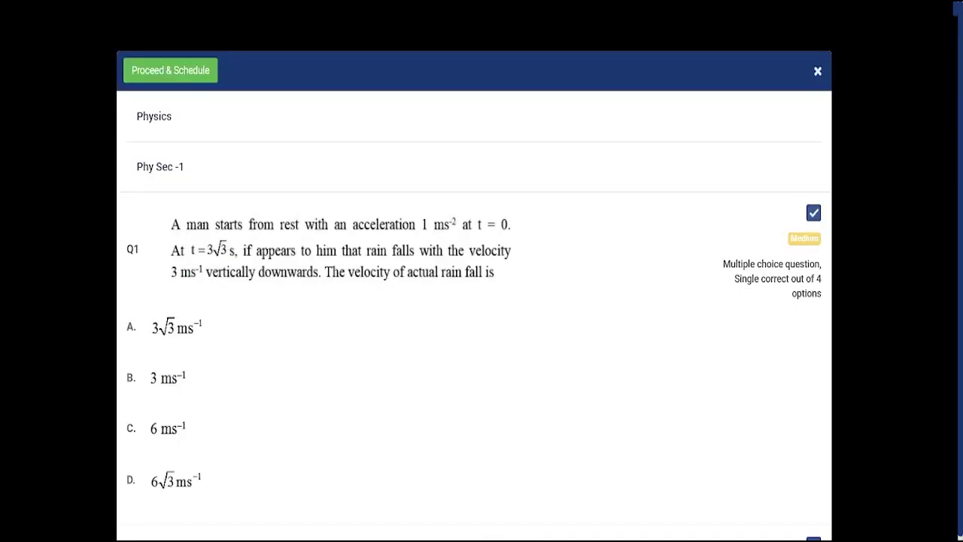
Review the chosen Physics questions from first to last and finalize the question paper for scheduling.
scroll(474, 301, down, 20)
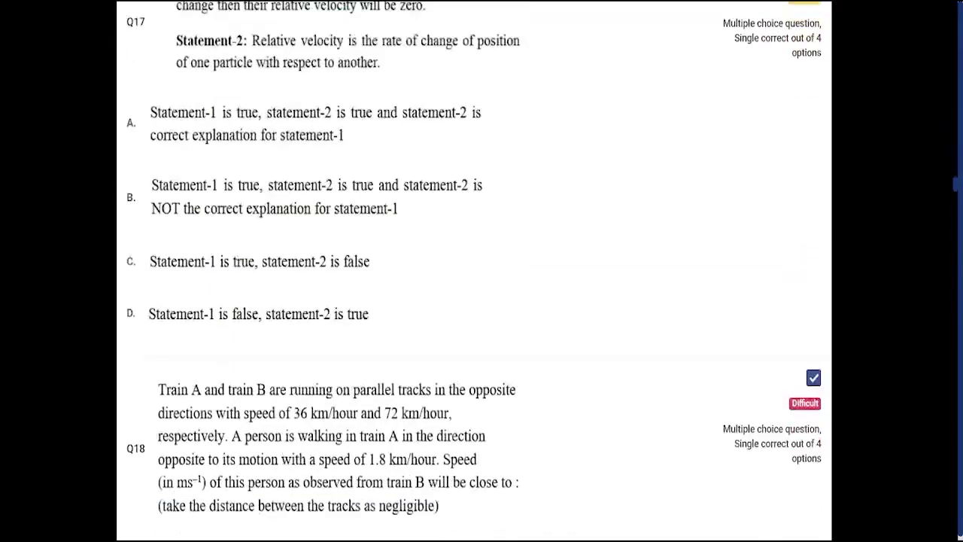
scroll(474, 301, down, 20)
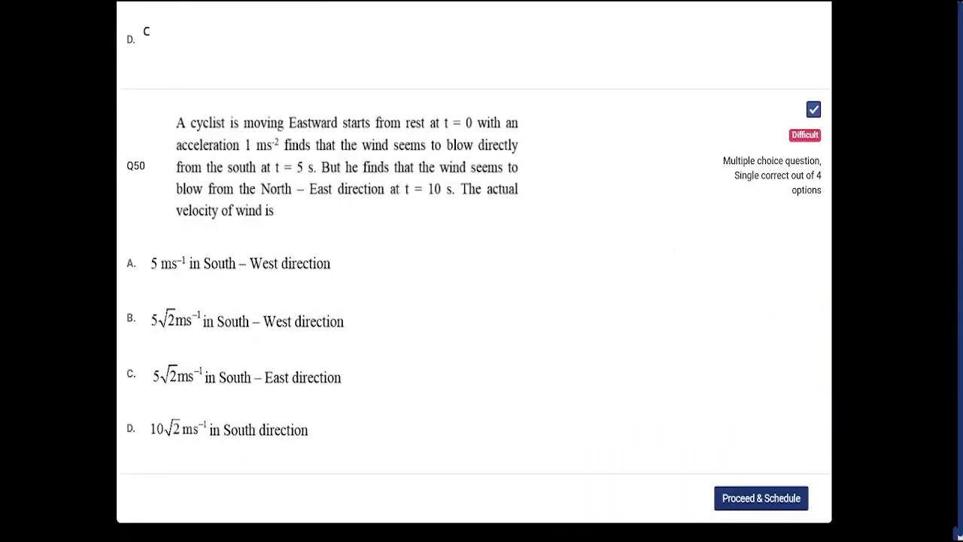
scroll(474, 301, up, 15)
scroll(474, 301, up, 20)
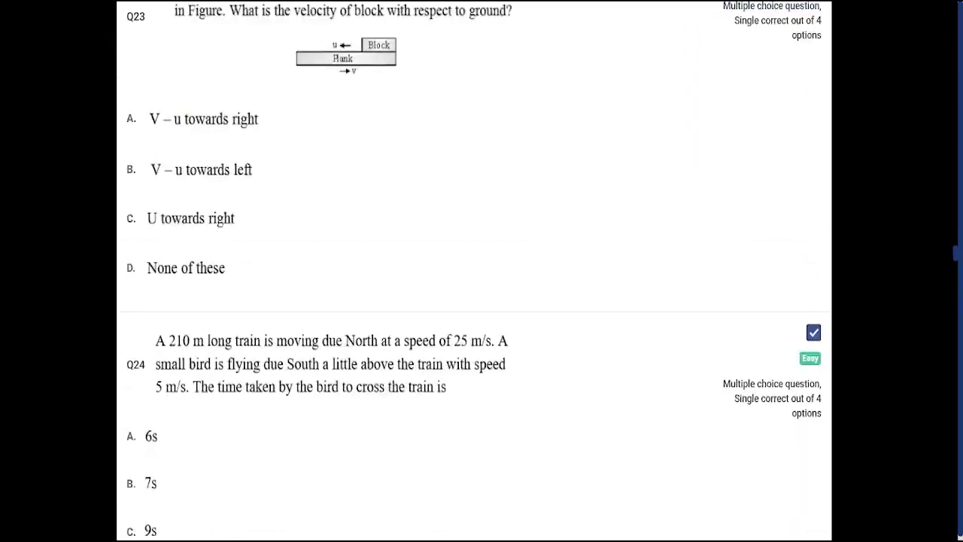
scroll(474, 301, up, 20)
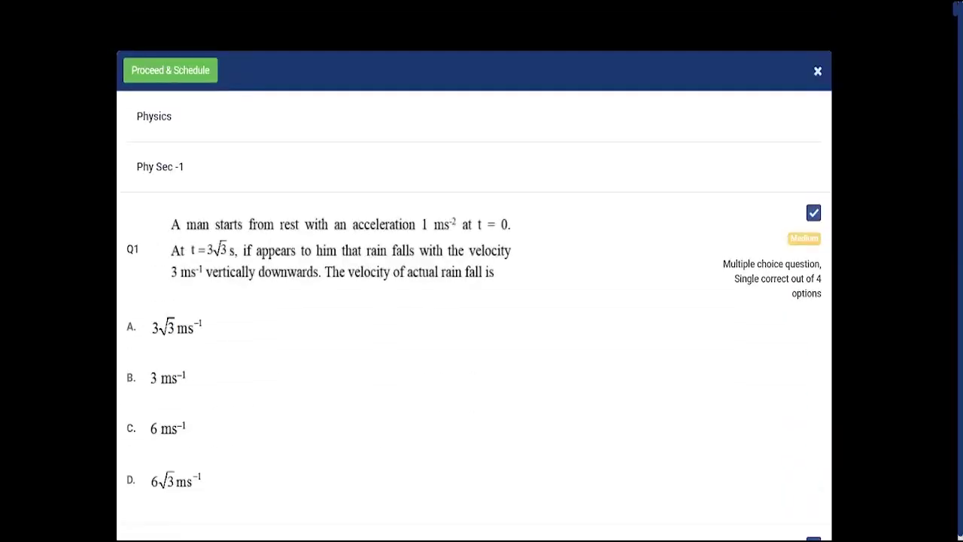
click(170, 70)
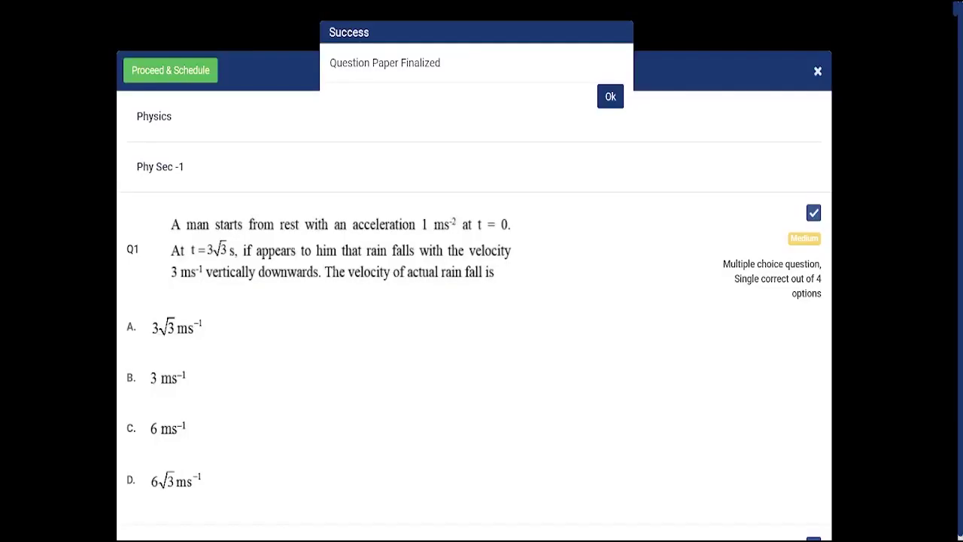
click(610, 96)
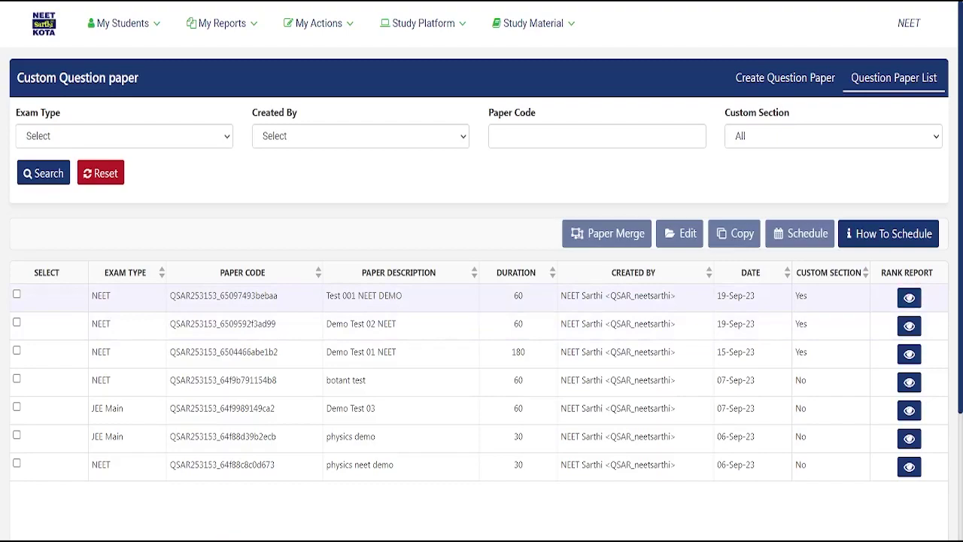
Return to the platform home page, sign out of the institute account and log in with the prefilled student account.
mouse_move(123, 24)
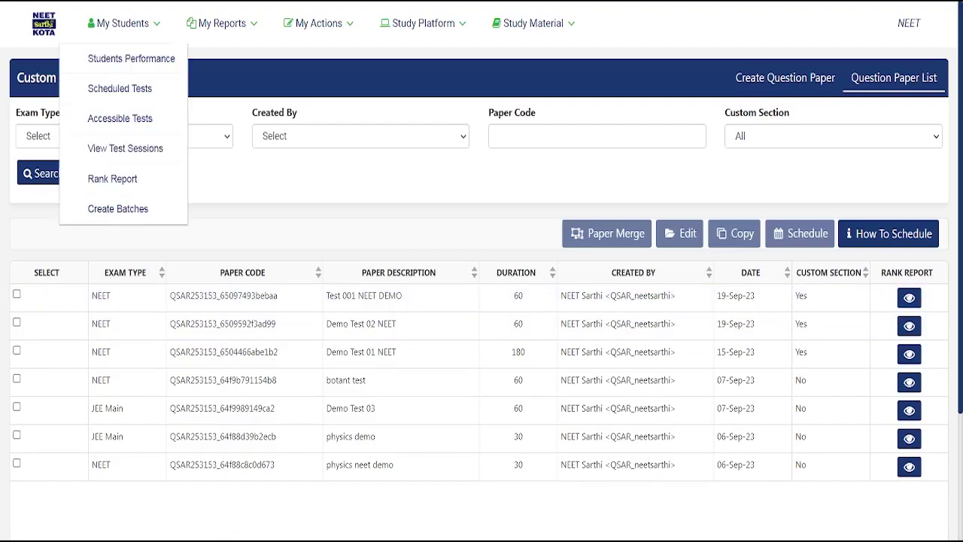
click(331, 239)
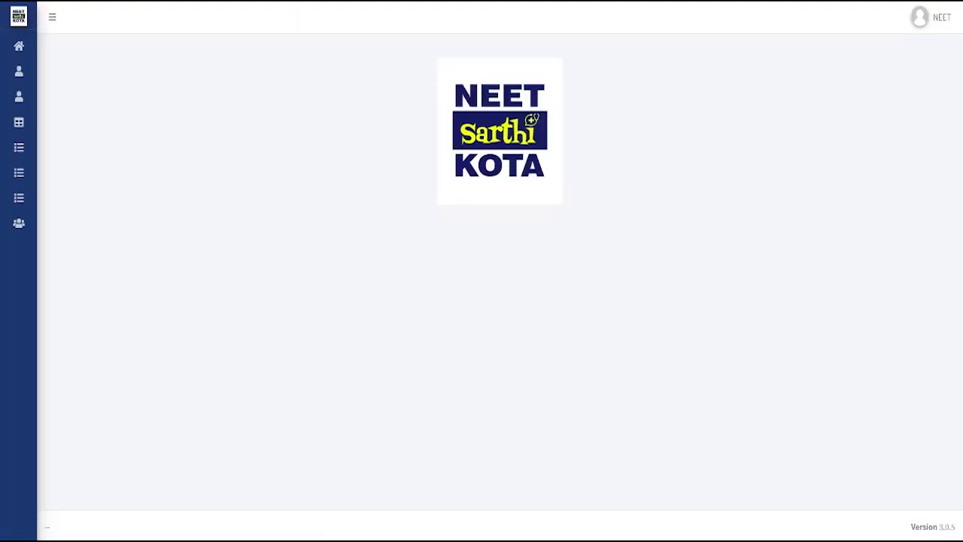
click(939, 17)
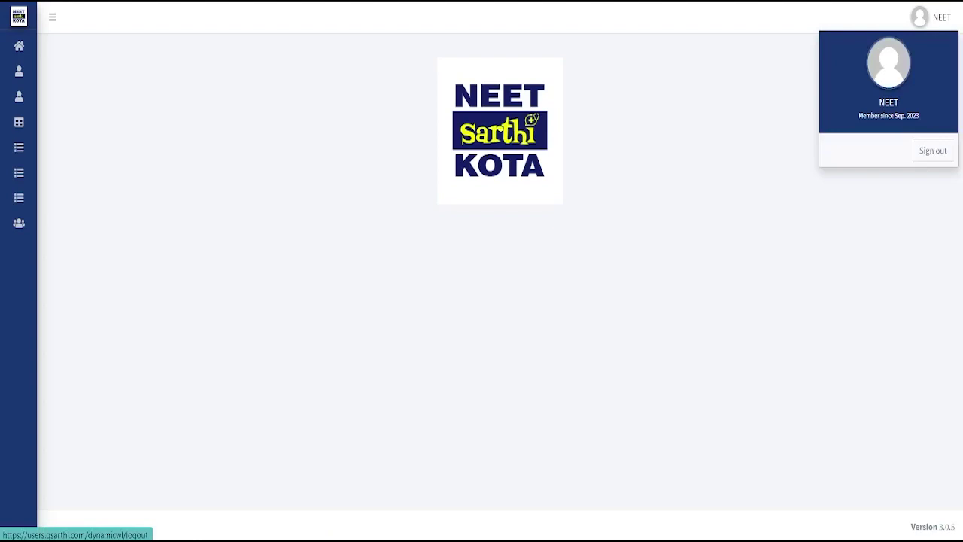
click(933, 150)
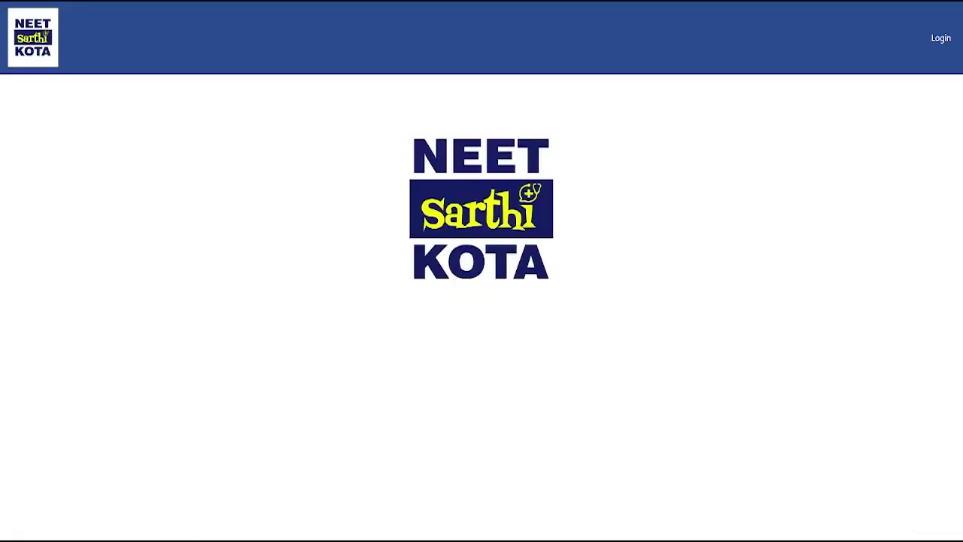
click(941, 38)
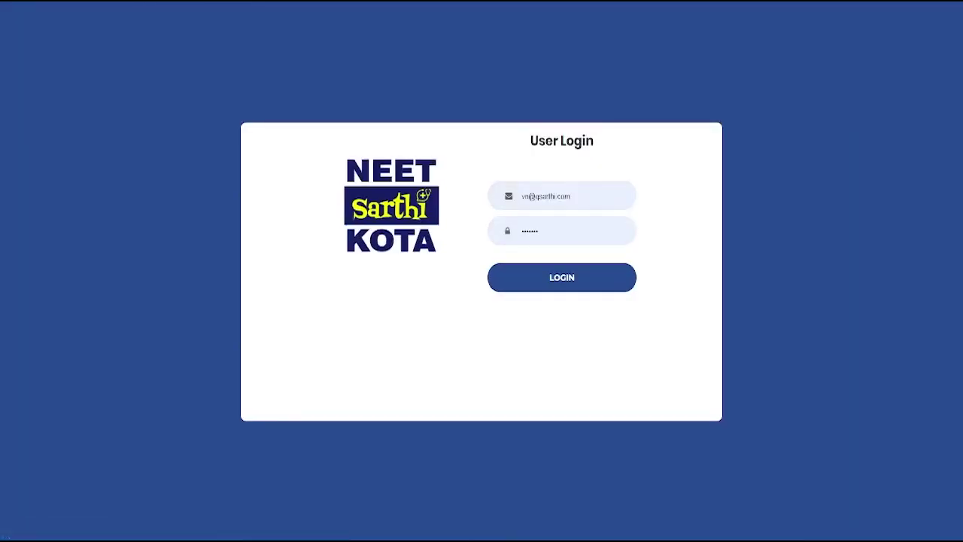
click(562, 277)
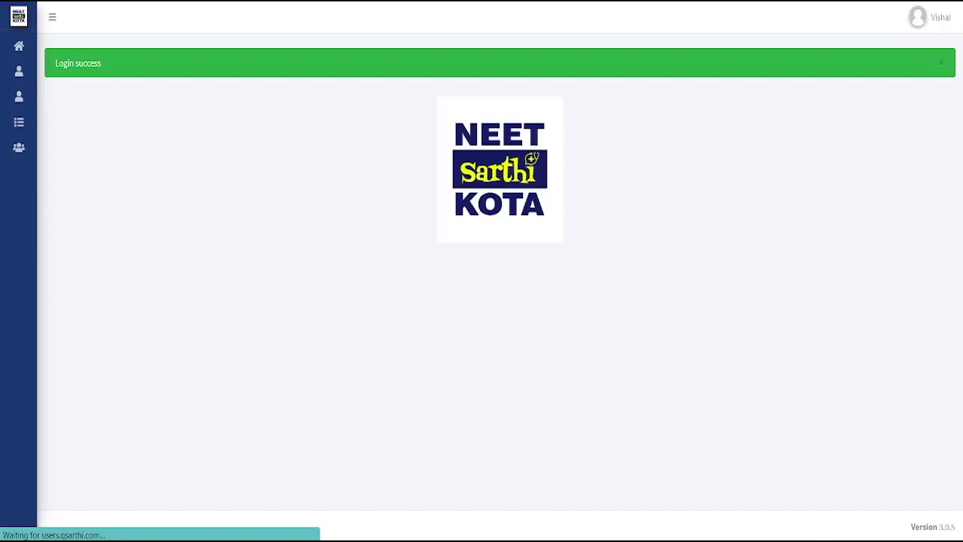
Open the student's pending scheduled tests and take Test 0001 Demo.
mouse_move(23, 148)
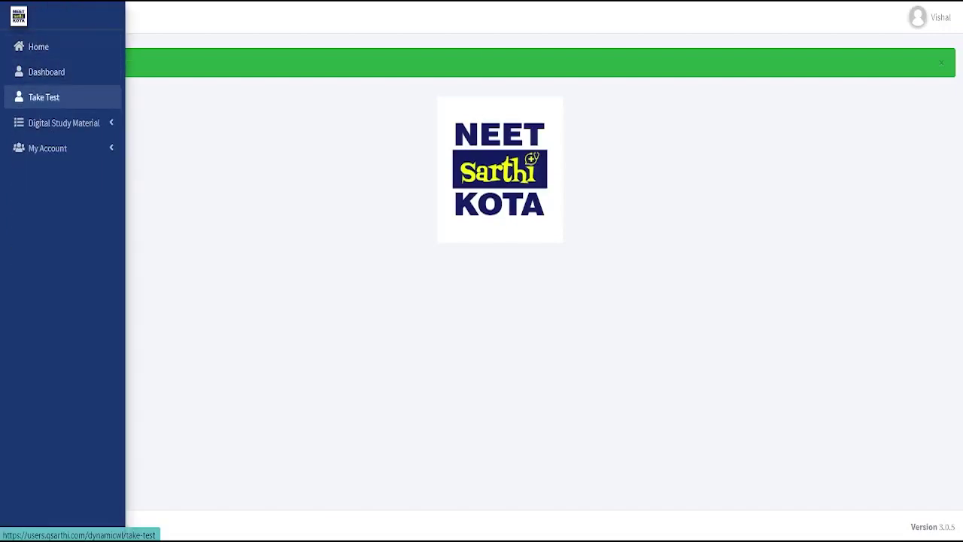
click(44, 97)
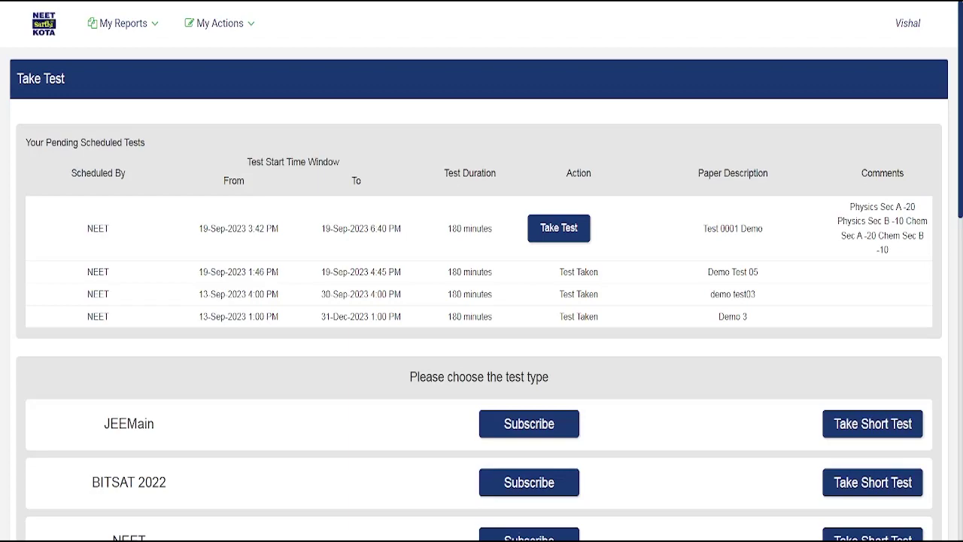
click(559, 227)
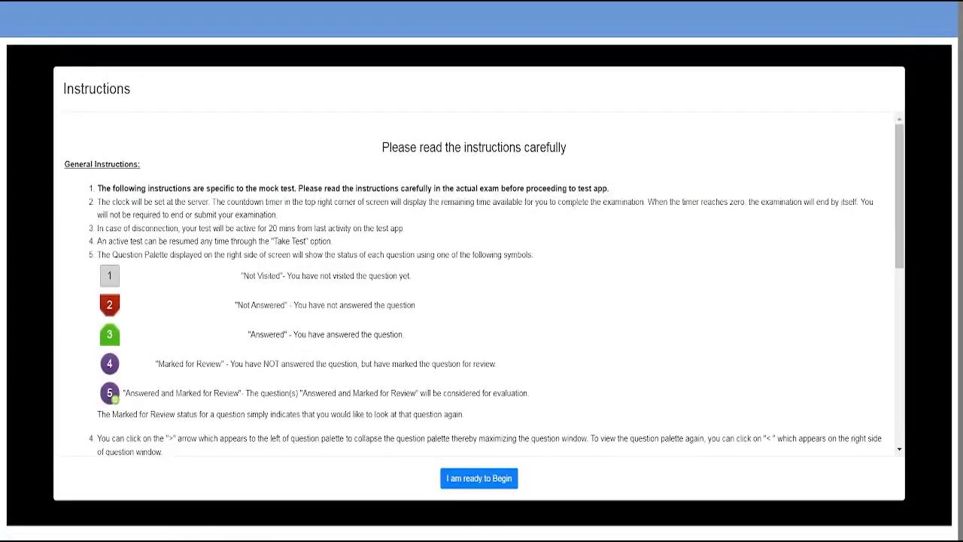
Read through the test instructions, covering question status symbols, answering, section navigation and the candidate declaration.
scroll(481, 282, down, 4)
scroll(482, 282, down, 3)
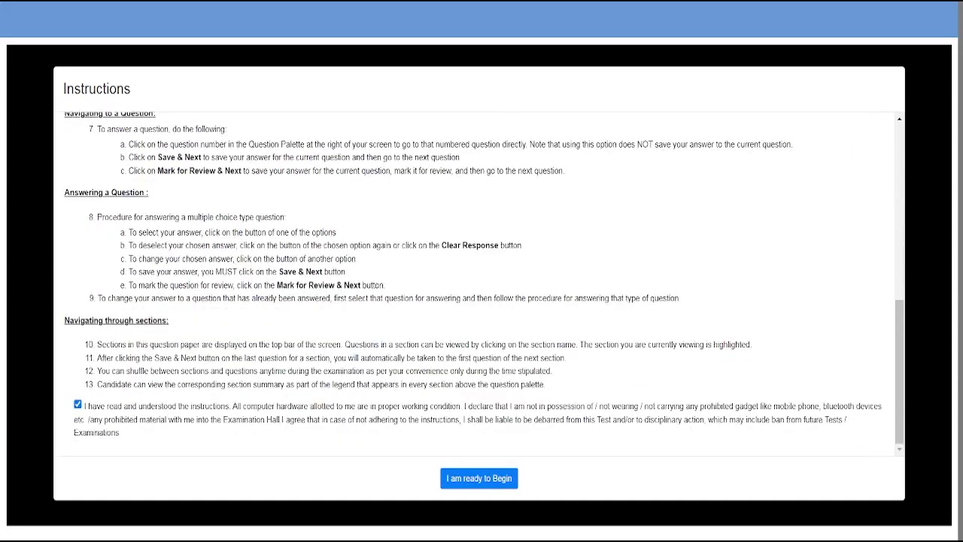
scroll(481, 282, up, 6)
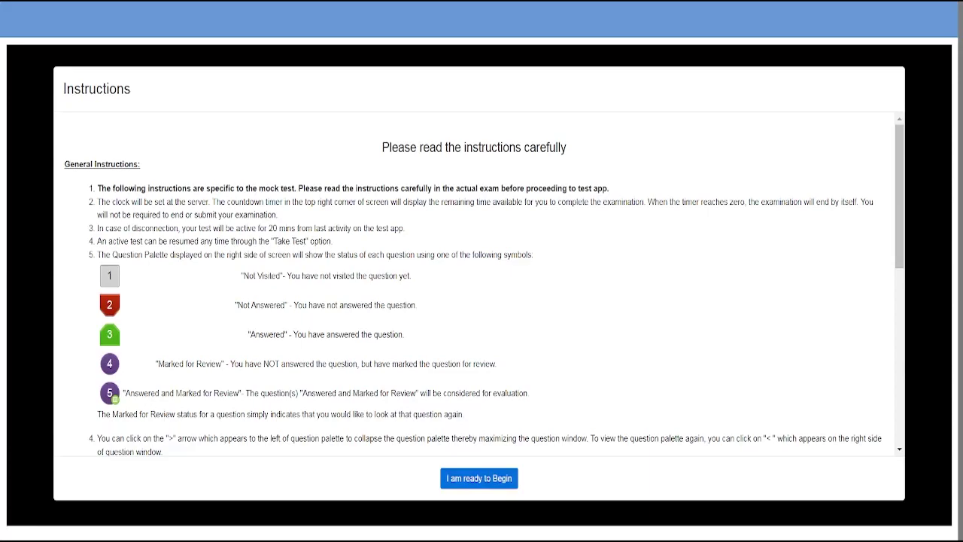
scroll(479, 282, down, 10)
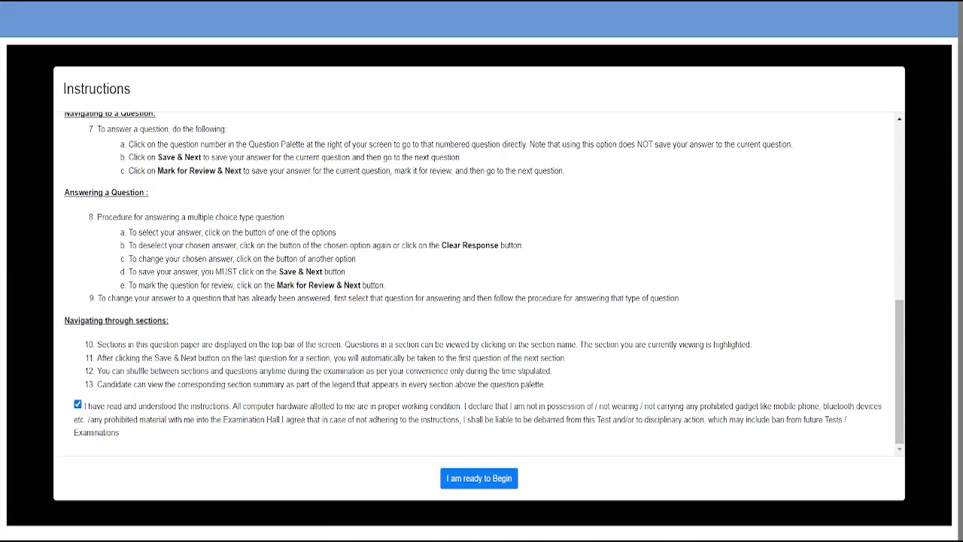
scroll(479, 283, up, 8)
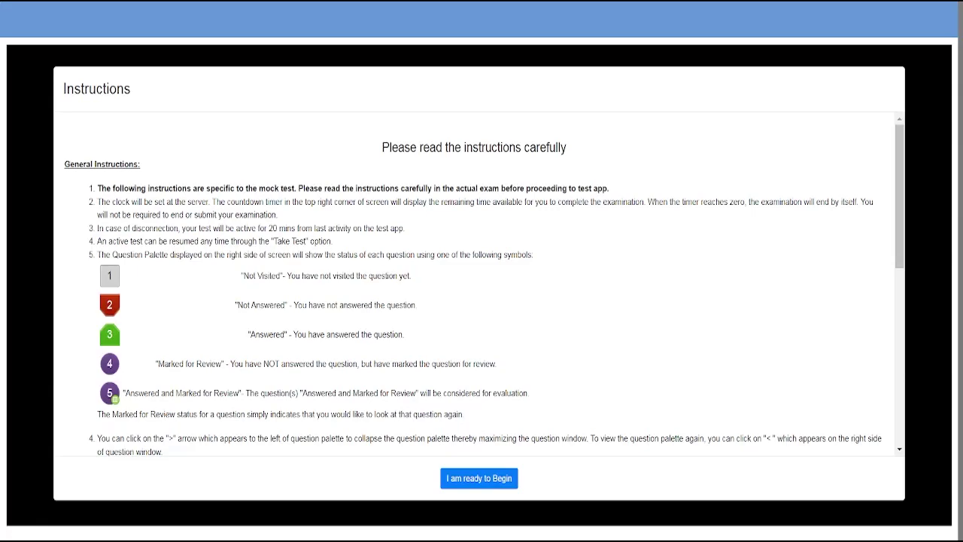
scroll(478, 282, down, 10)
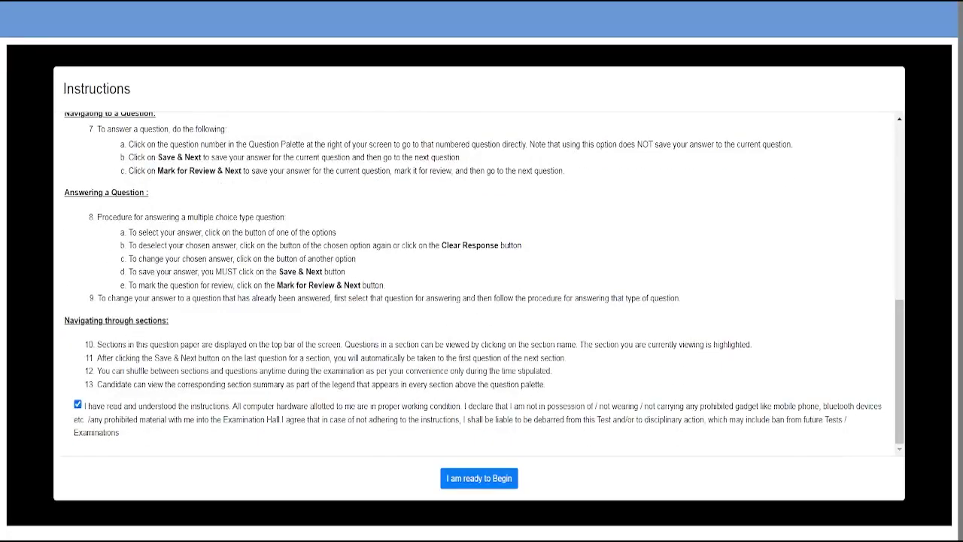
scroll(478, 282, up, 10)
scroll(479, 283, down, 10)
scroll(479, 282, up, 10)
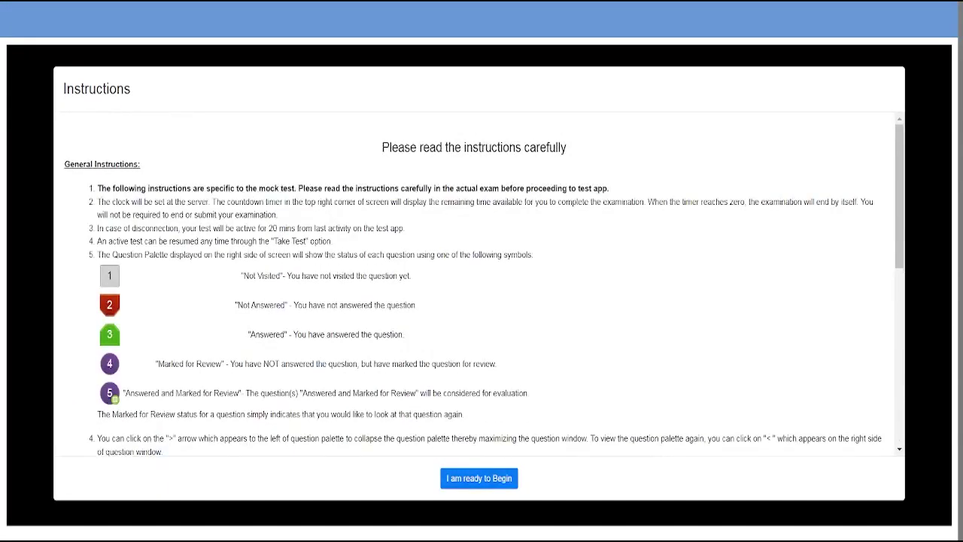